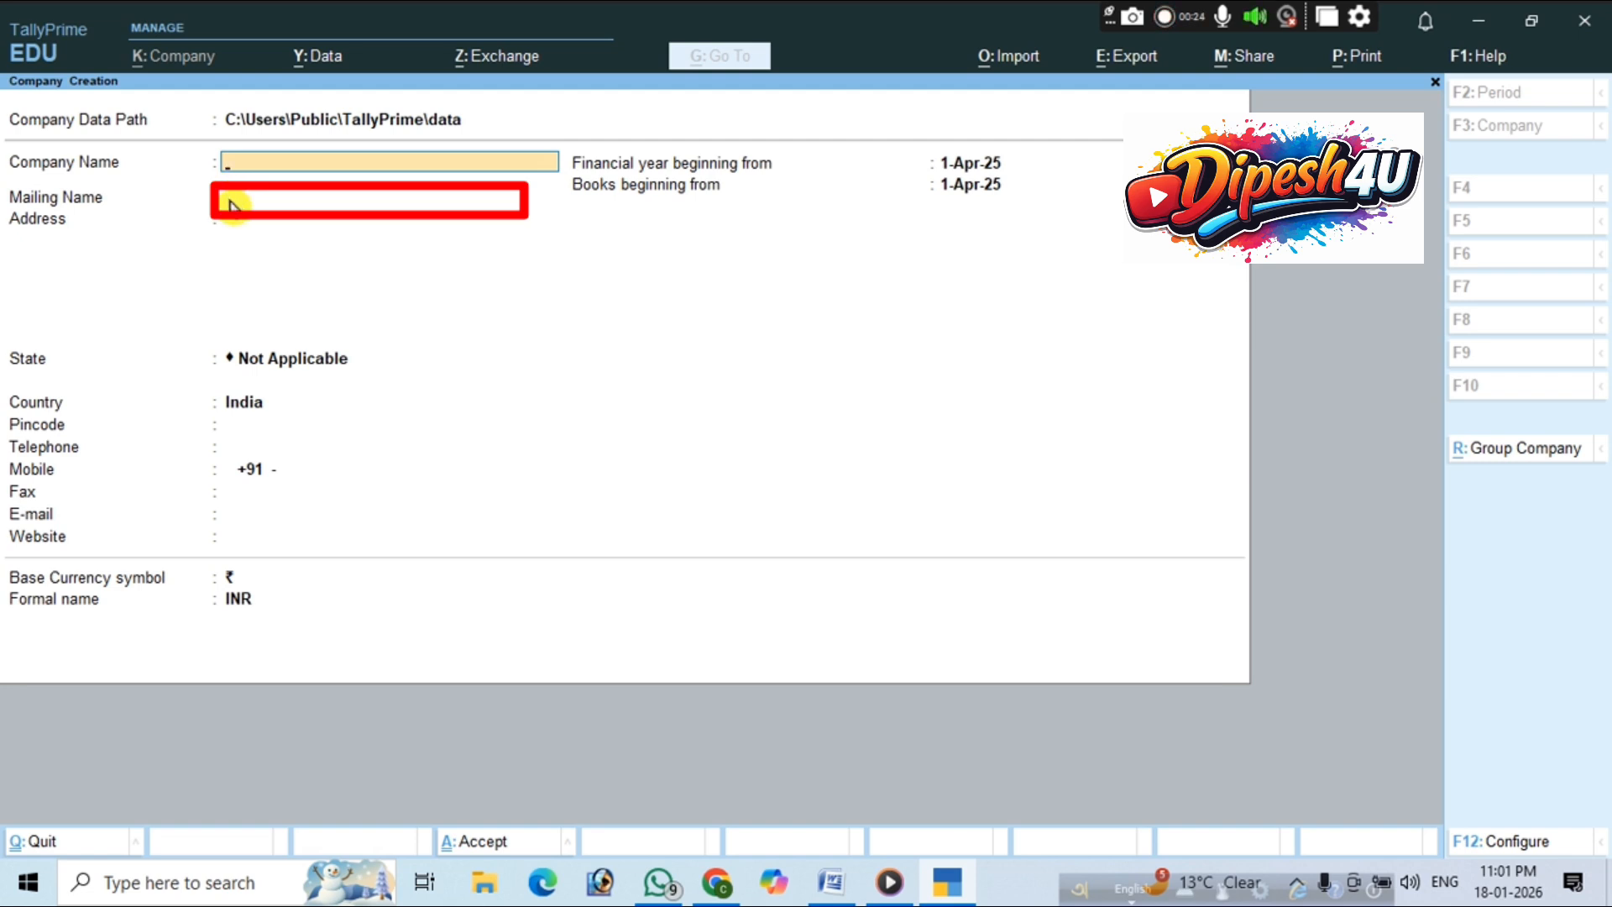
- Enter D as the new company's name and keep D as its mailing name
{"action": "left_click", "coordinate": [293, 198]}
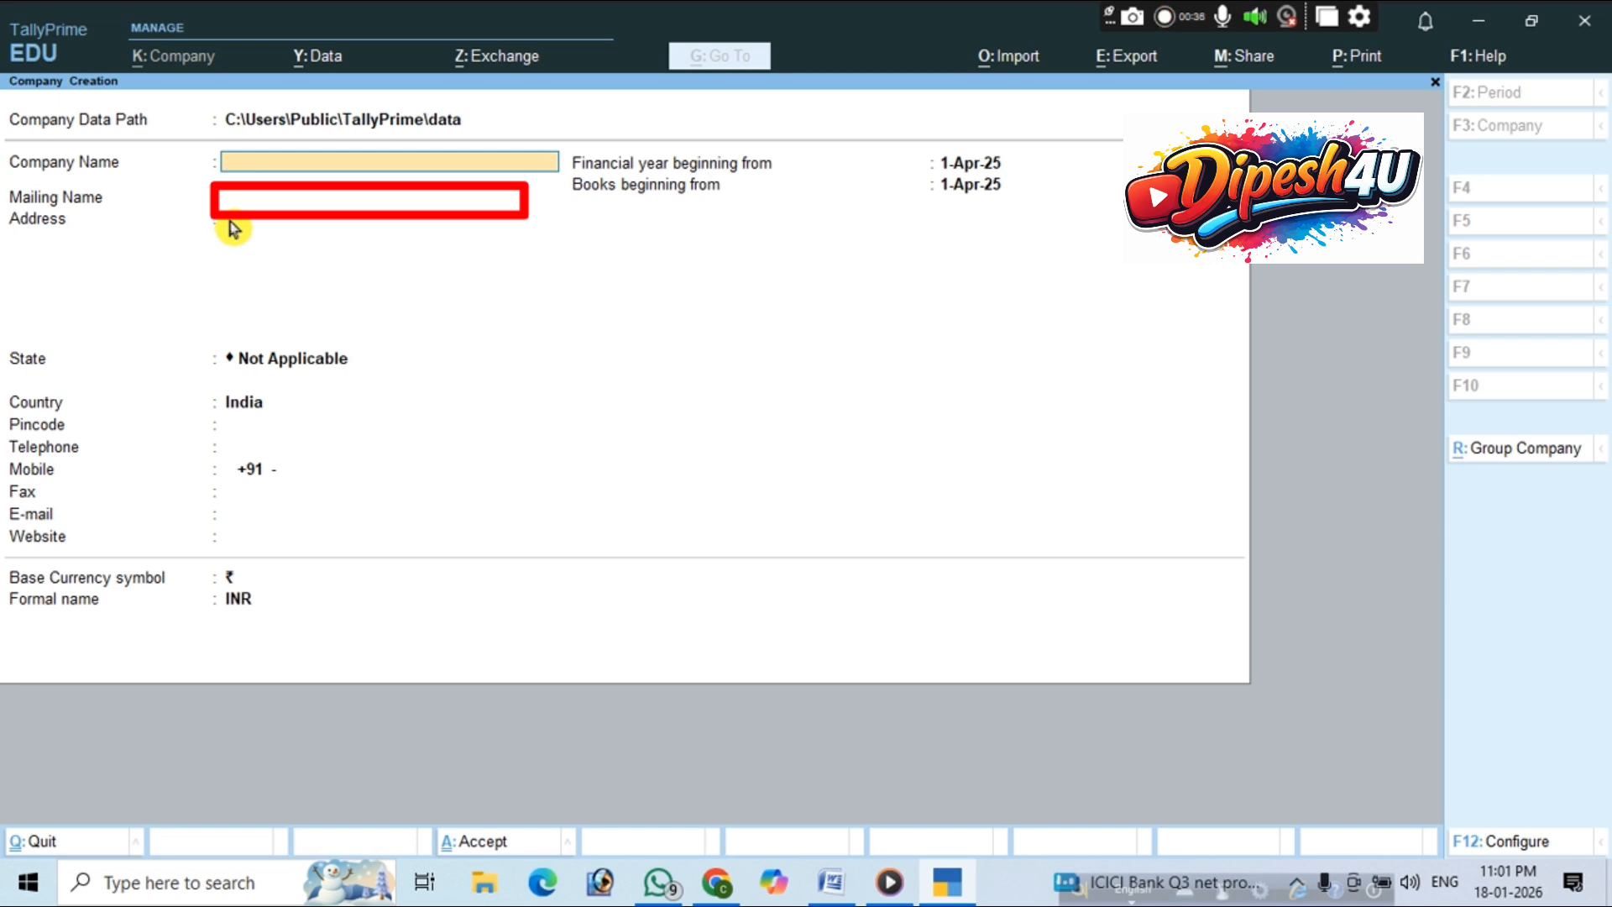
{"action": "type", "text": "D"}
{"action": "key", "text": "Return"}
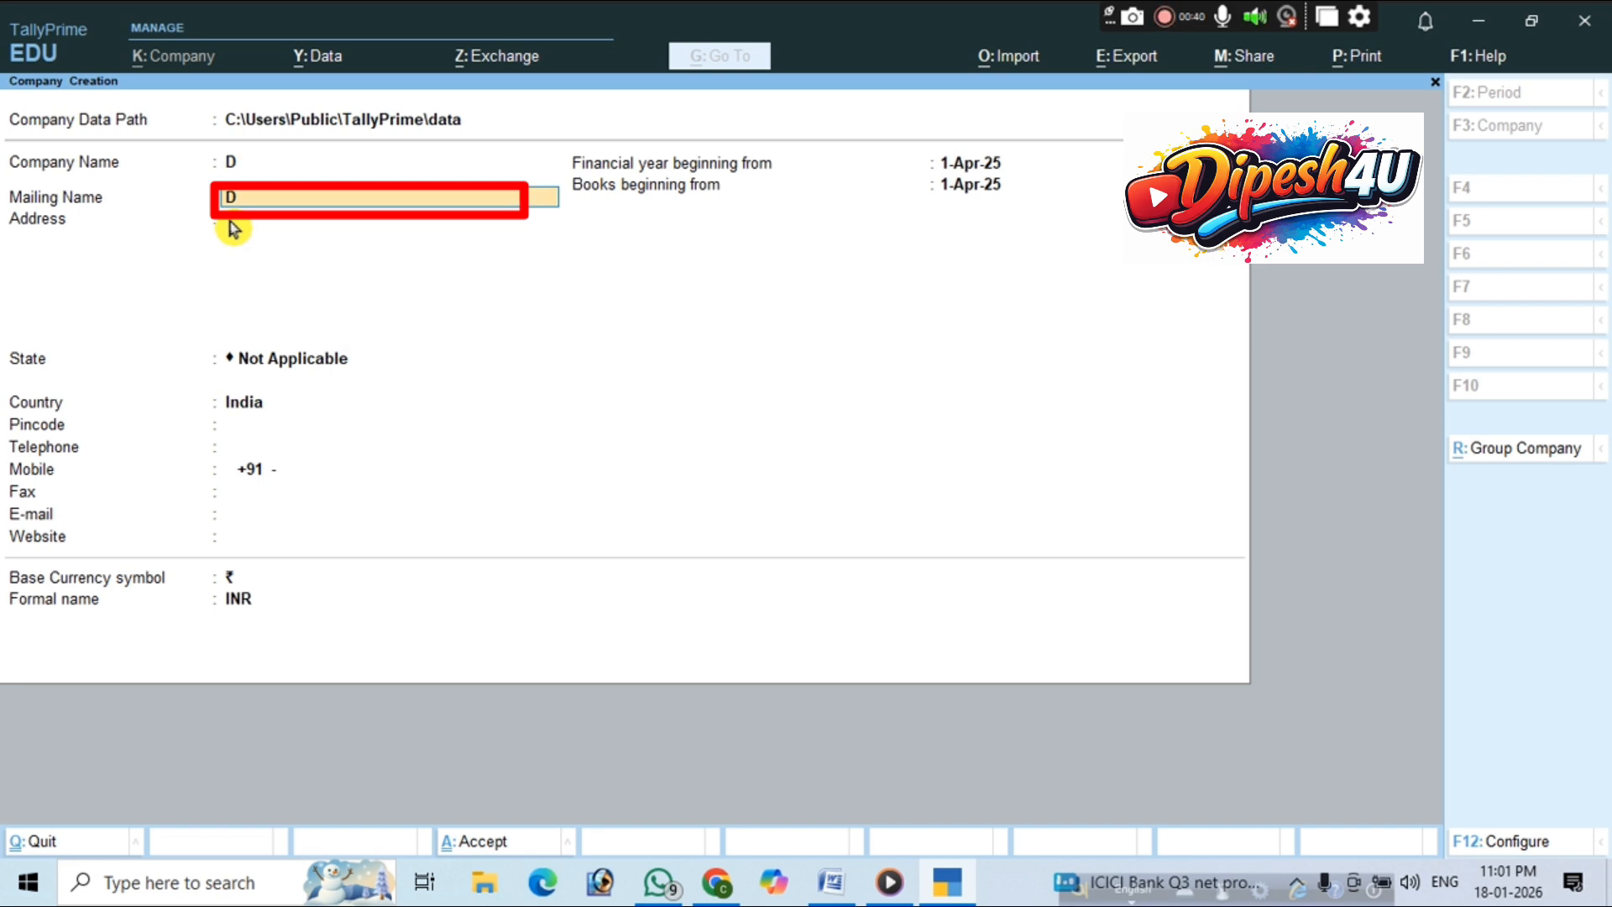
{"action": "key", "text": "Return"}
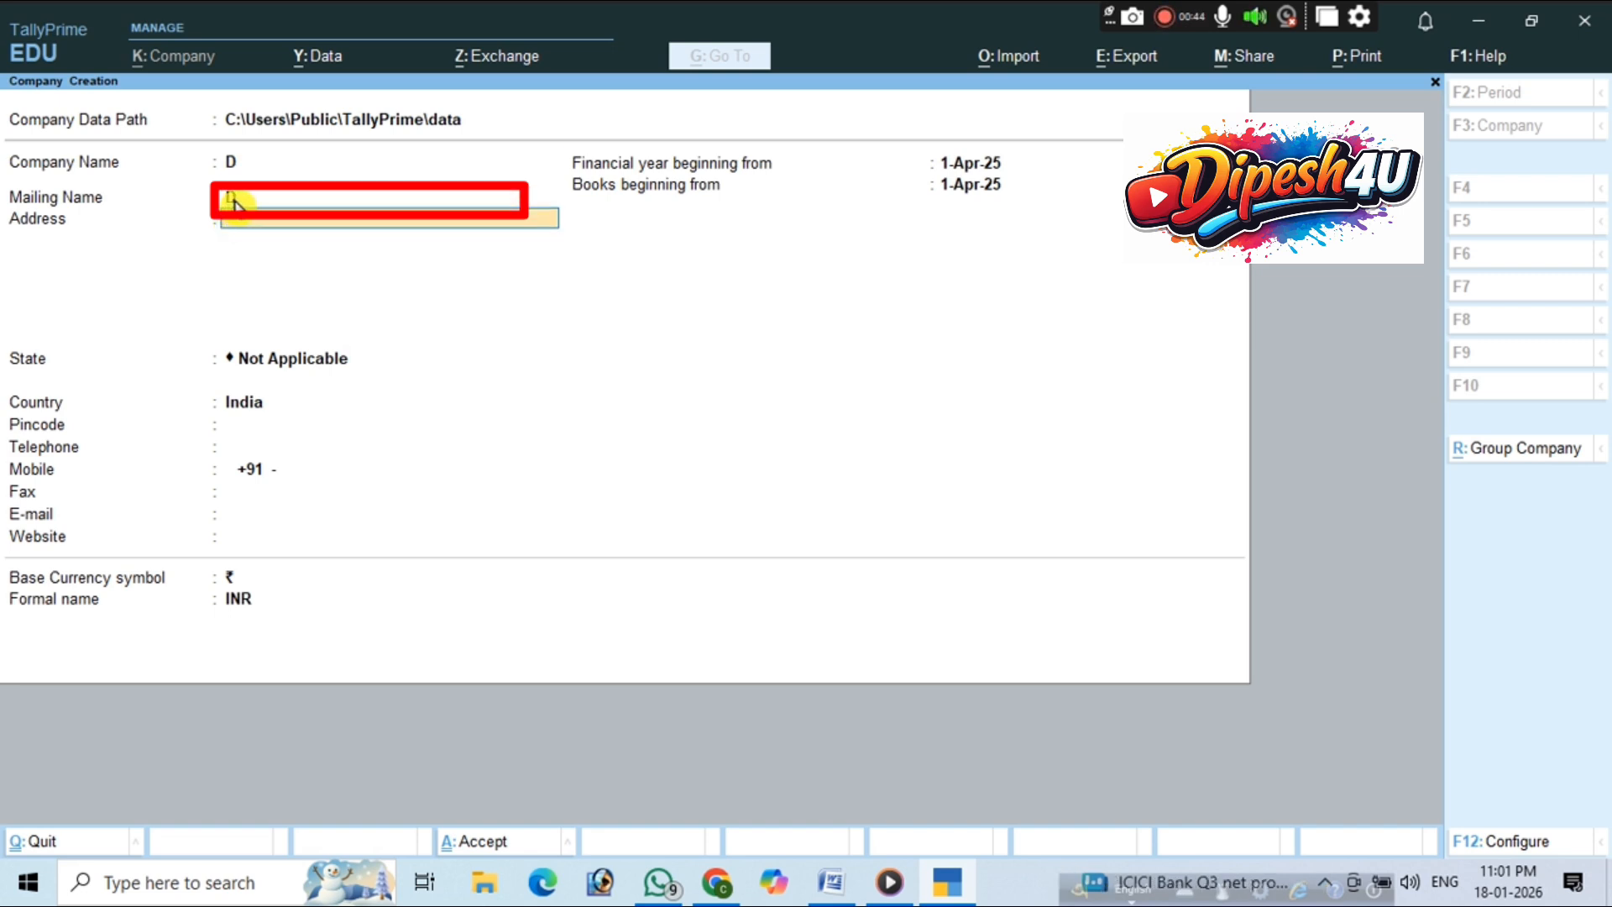
{"action": "left_click", "coordinate": [232, 200]}
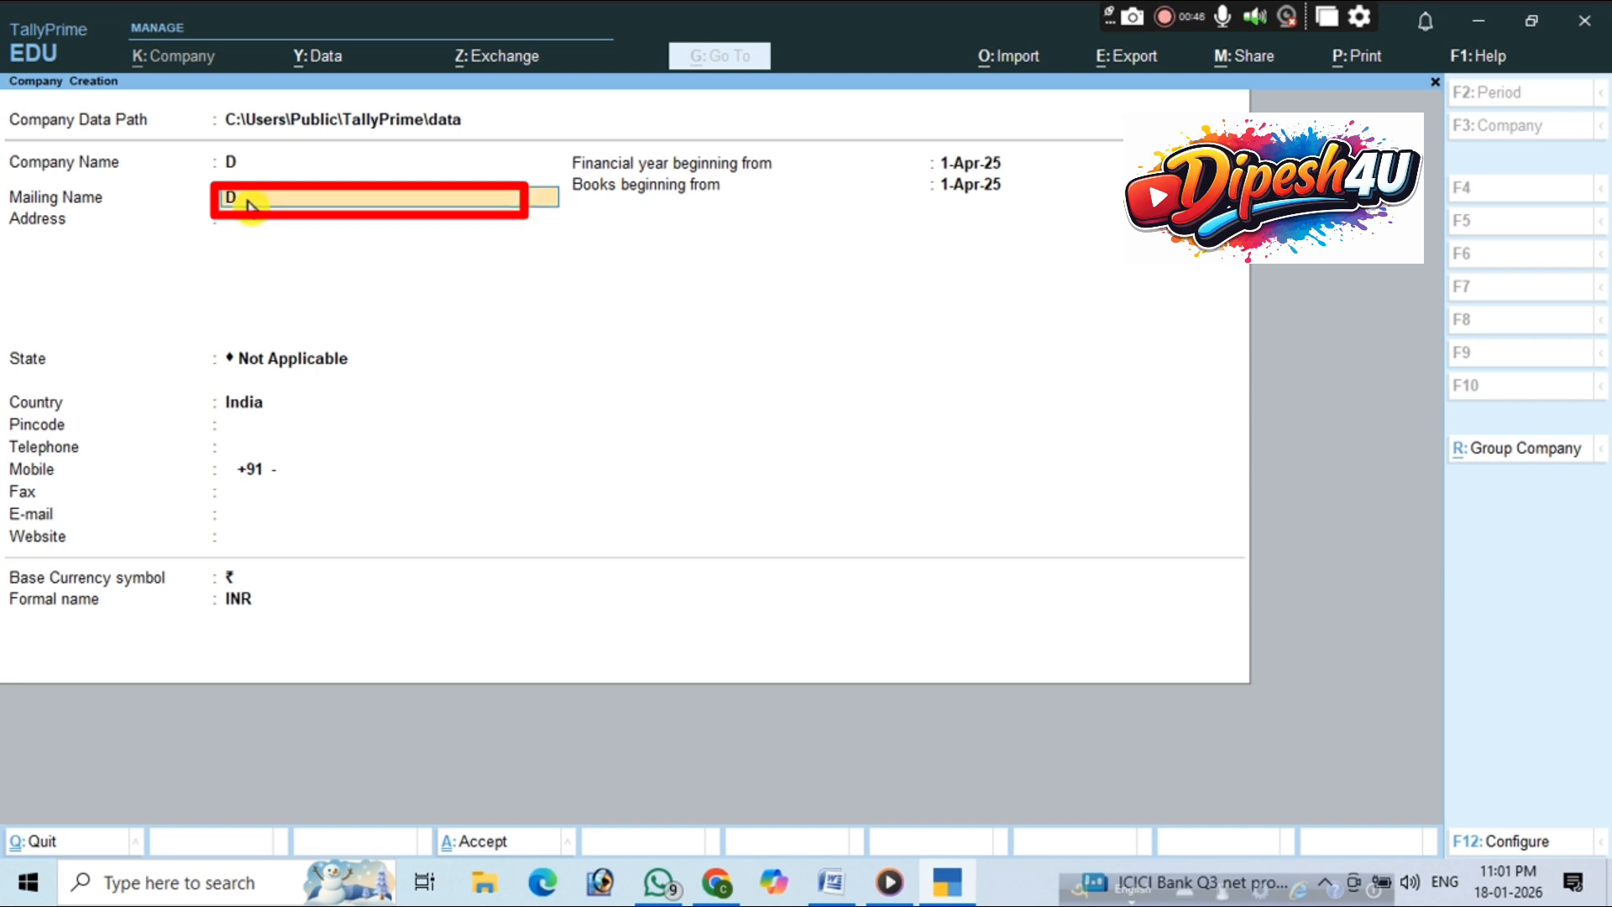
- Fill in the company's address and set its state to West Bengal
{"action": "left_click", "coordinate": [247, 228]}
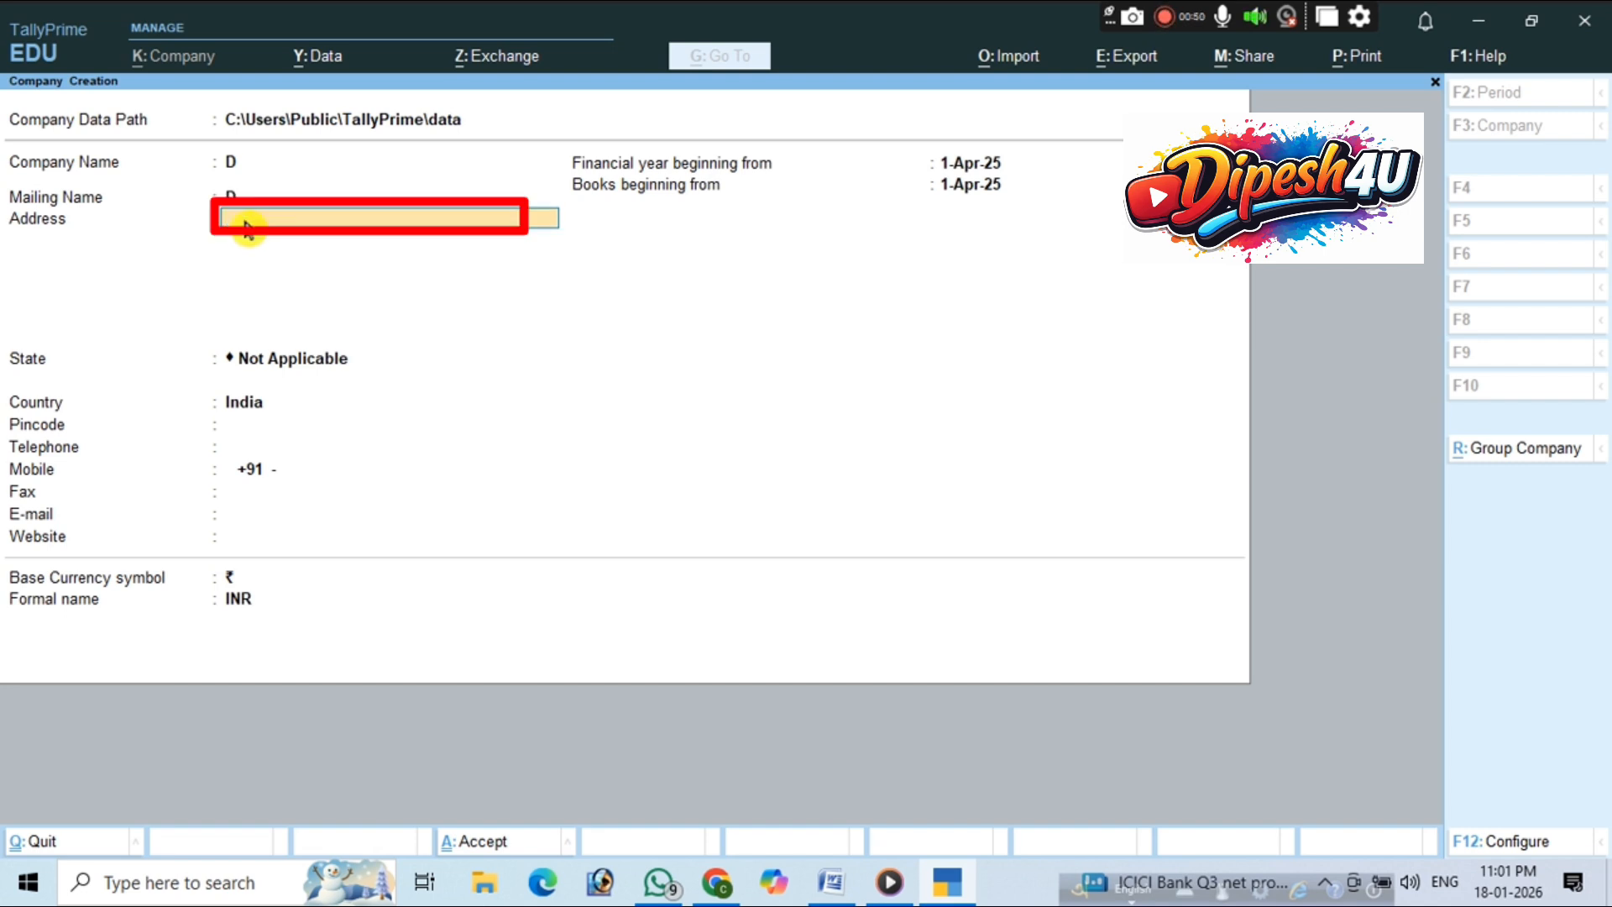
{"action": "type", "text": "D"}
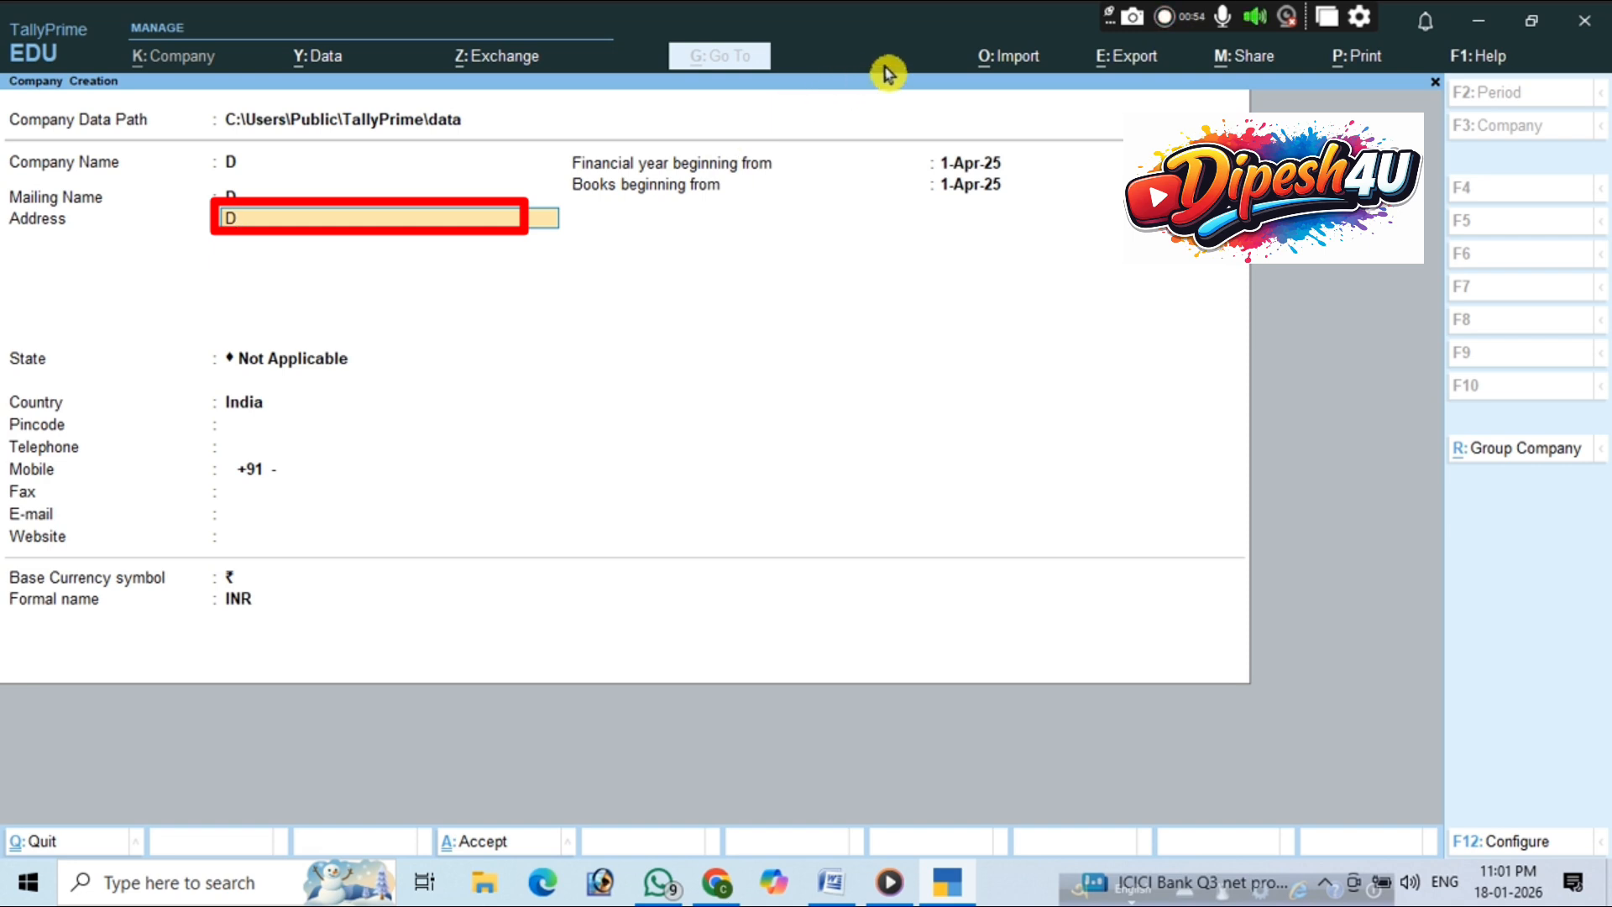
{"action": "key", "text": "Return"}
{"action": "key", "text": "Return"}
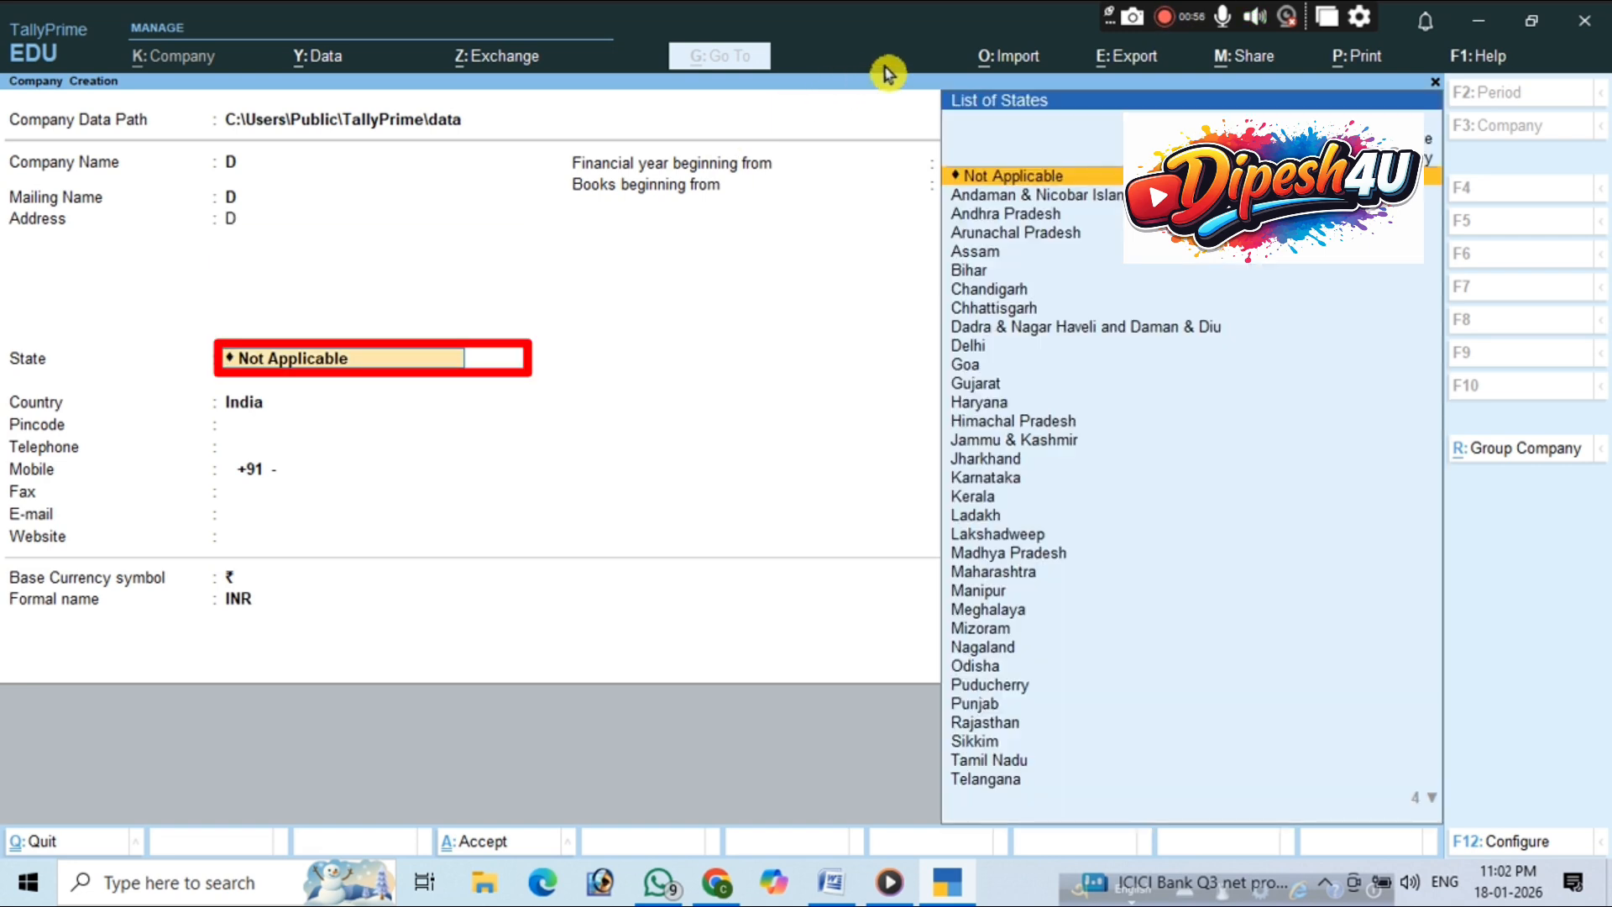
{"action": "type", "text": "W"}
{"action": "key", "text": "Return"}
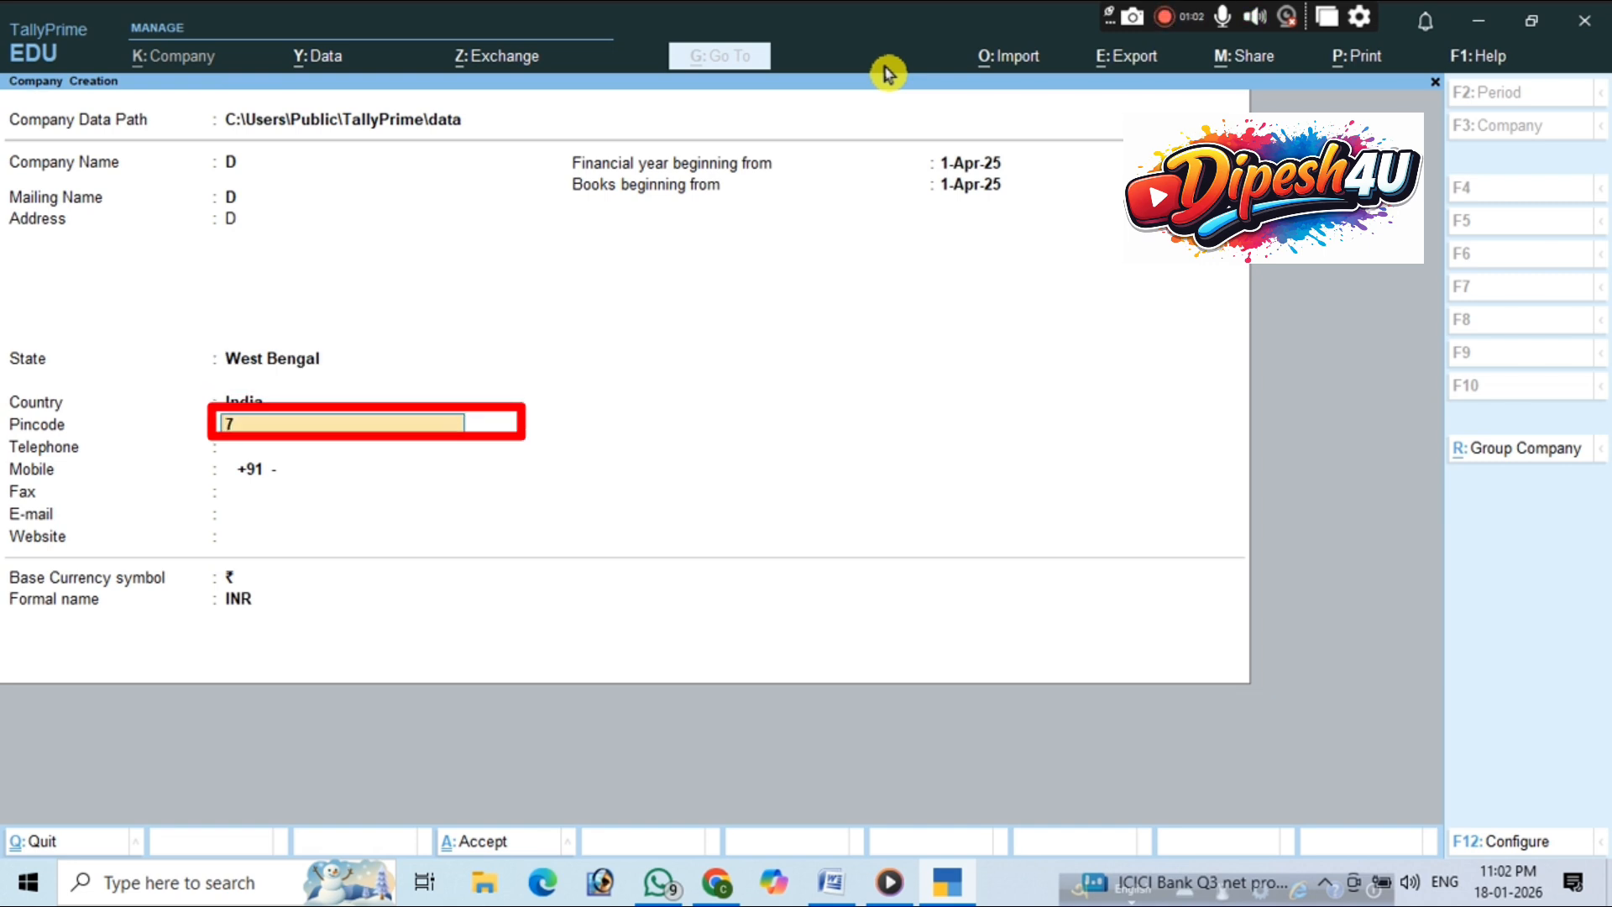
- Enter the company's pincode and leave the telephone, mobile, fax and e-mail fields empty
{"action": "type", "text": "735210"}
{"action": "key", "text": "Return"}
{"action": "key", "text": "Return"}
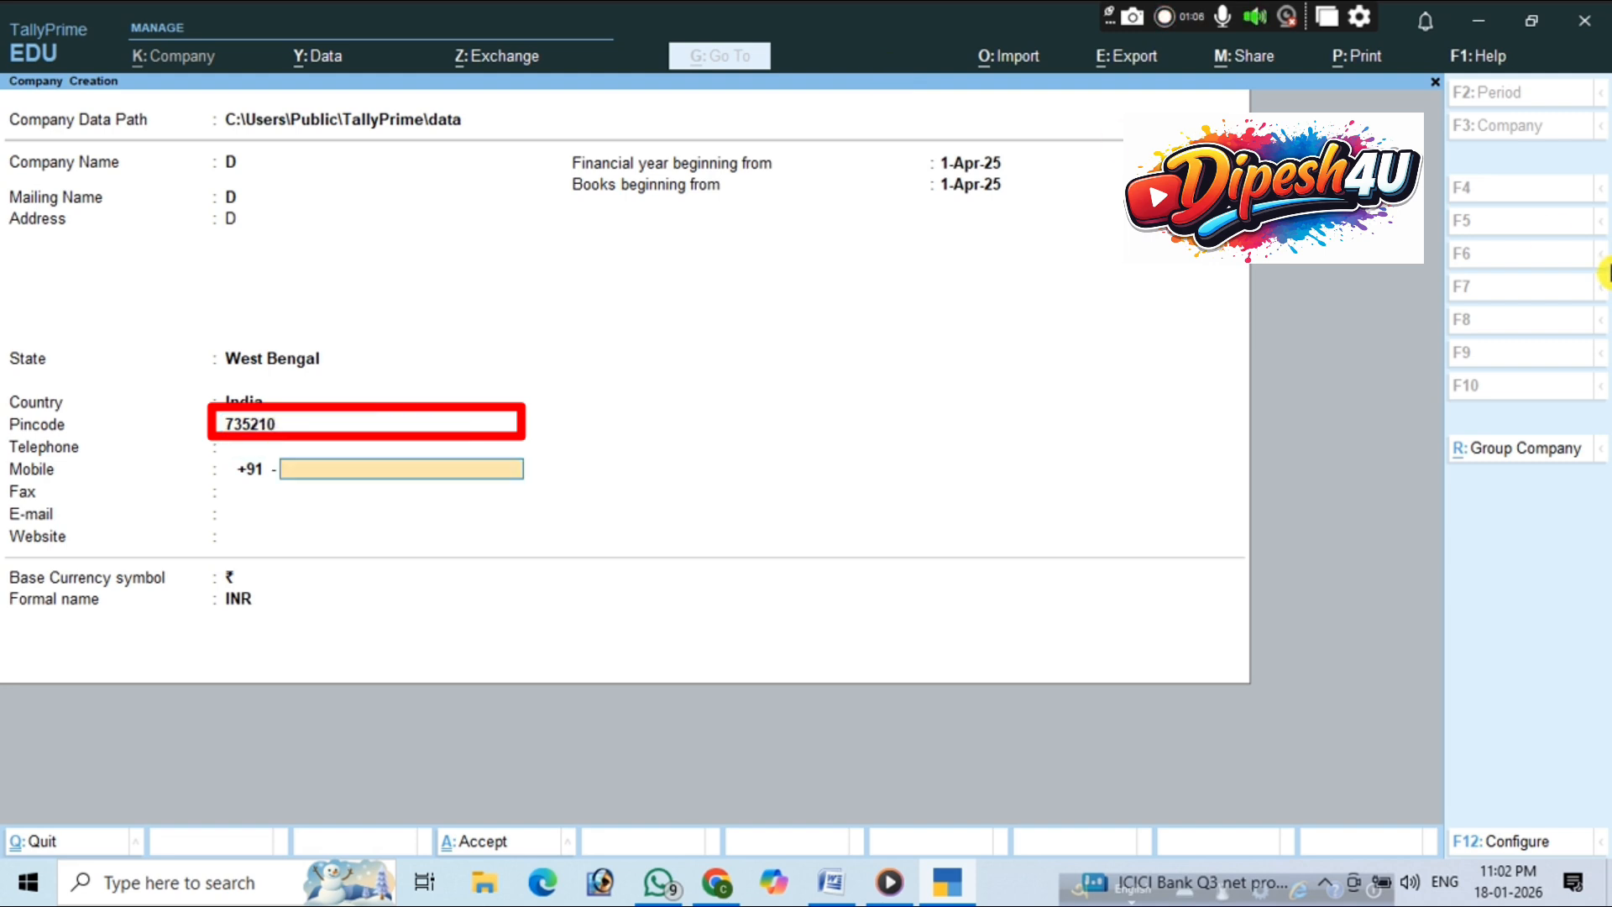
{"action": "key", "text": "Return"}
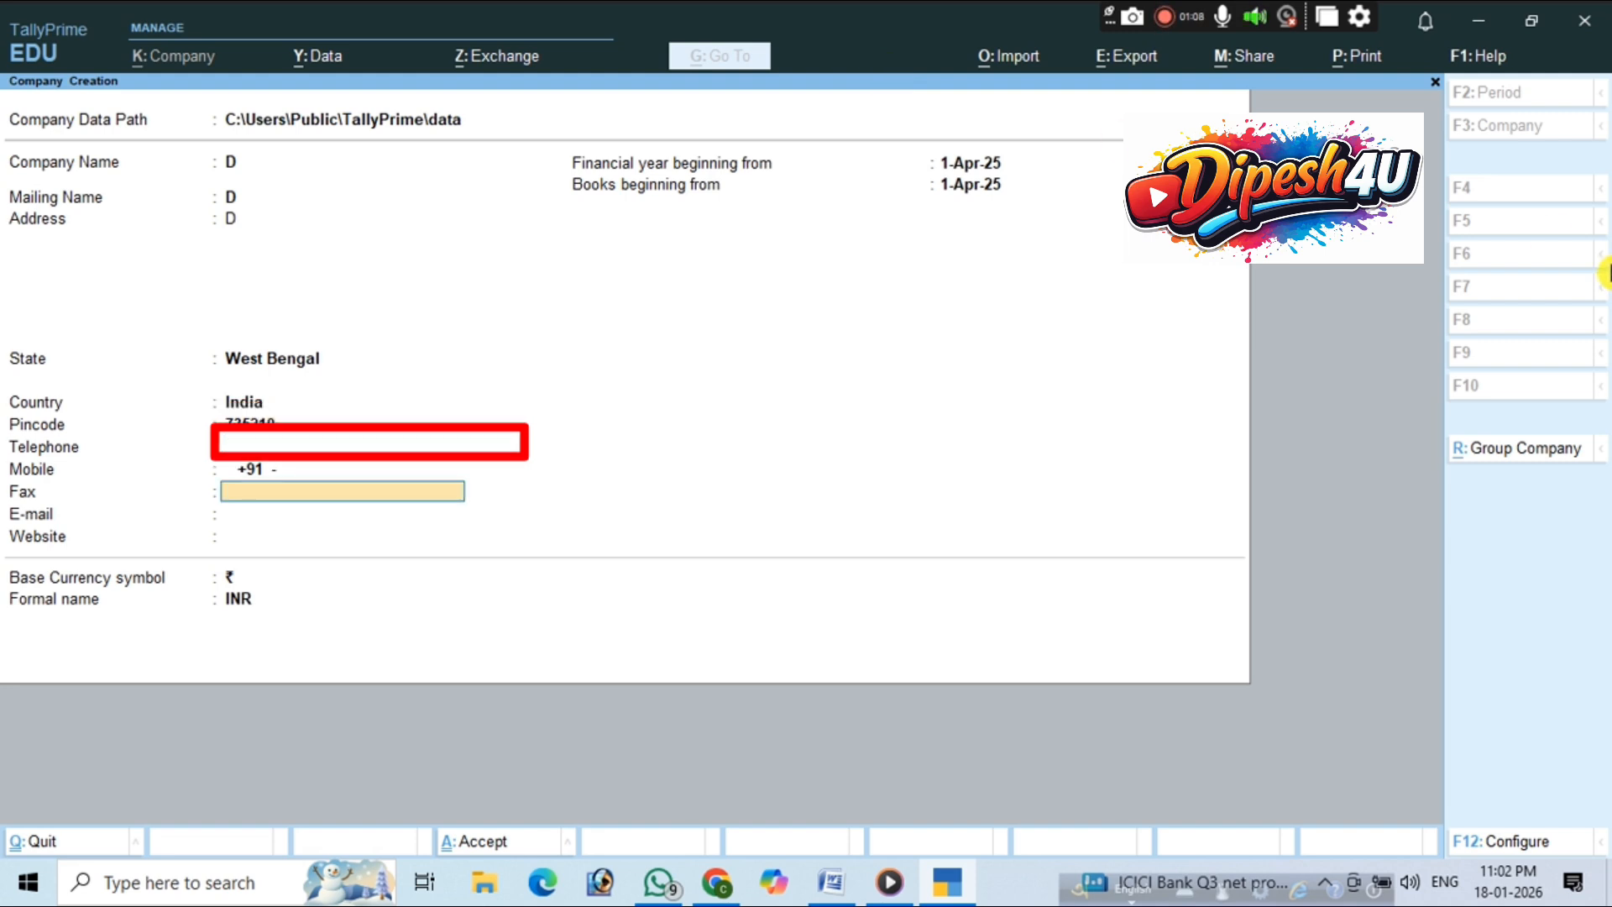
{"action": "key", "text": "Return"}
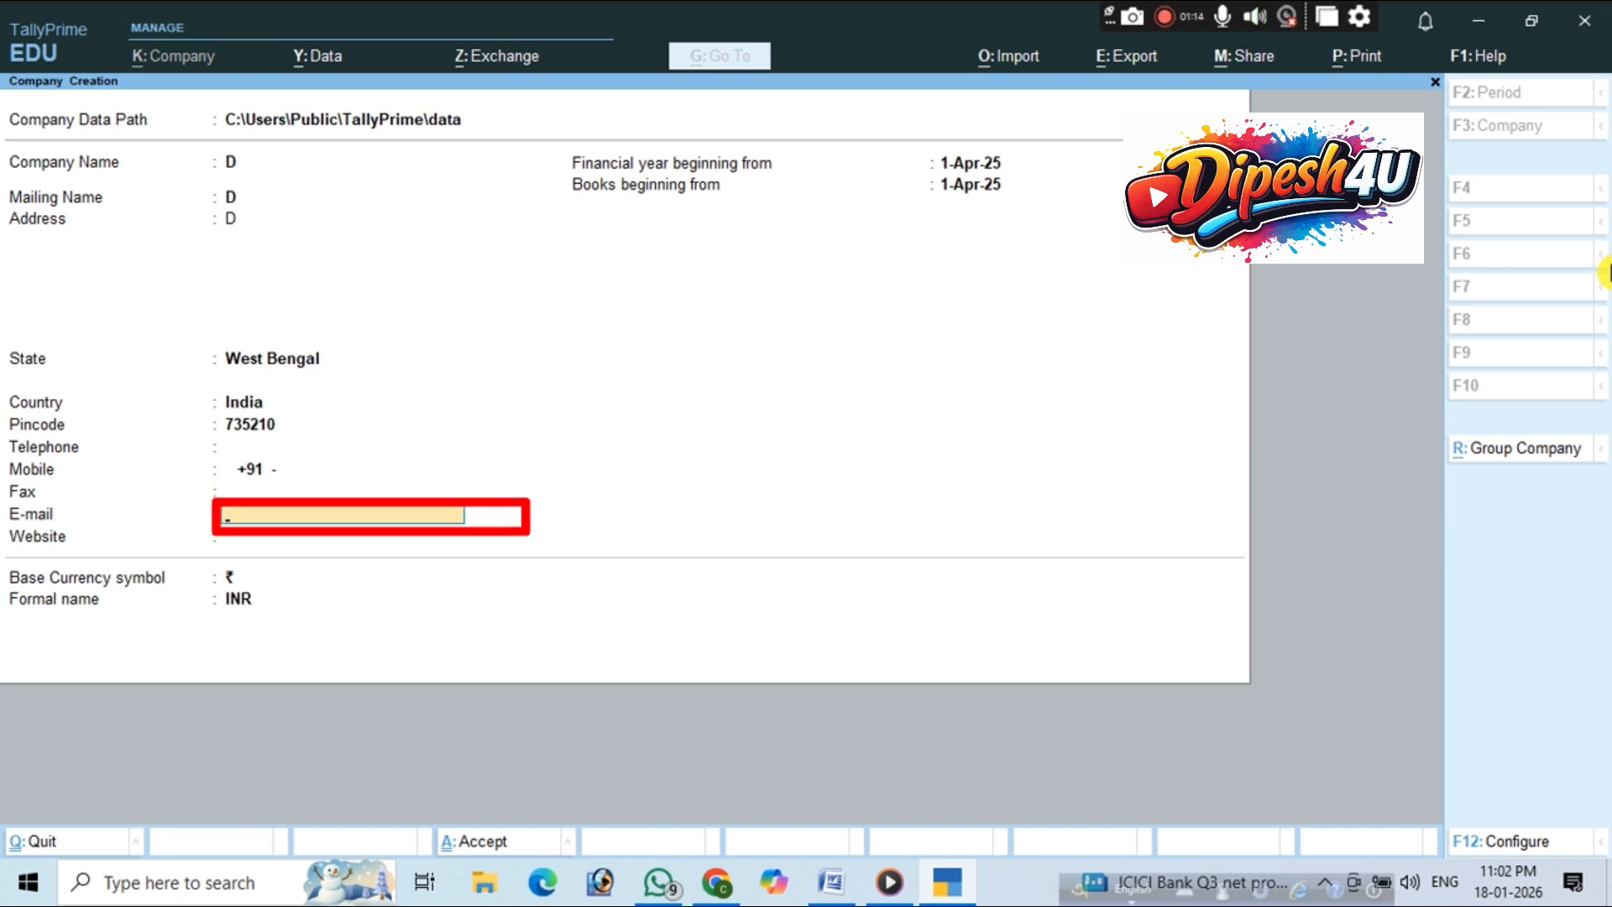
{"action": "key", "text": "Return"}
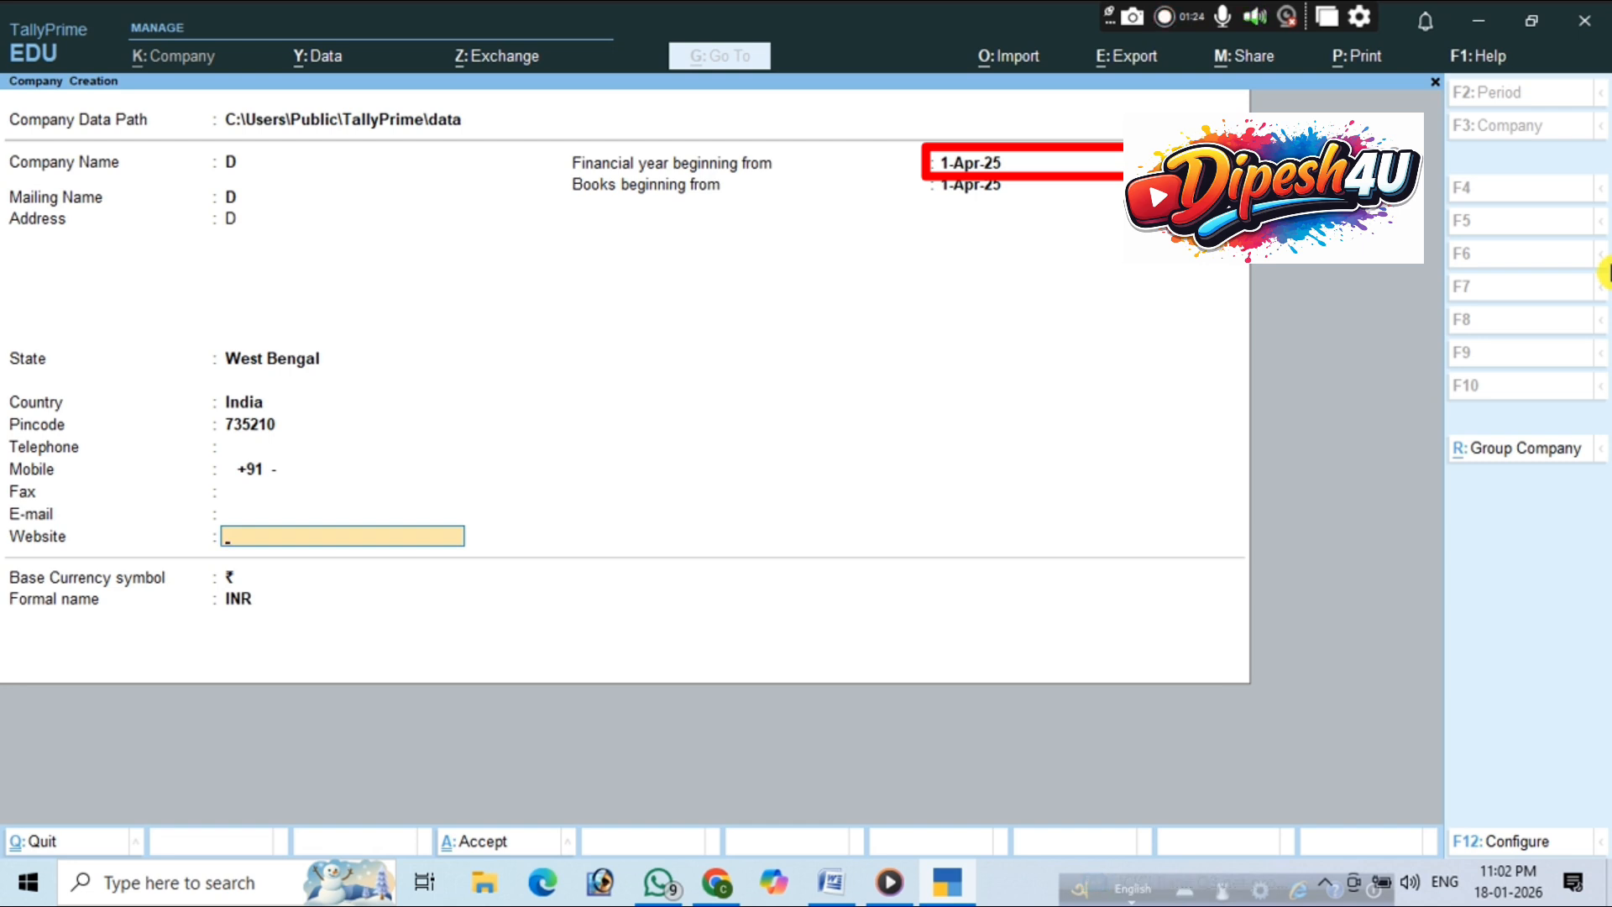
- Leave the website empty, keep 1-Apr-25 as the start of both the financial year and the books, and save the company
{"action": "key", "text": "Return"}
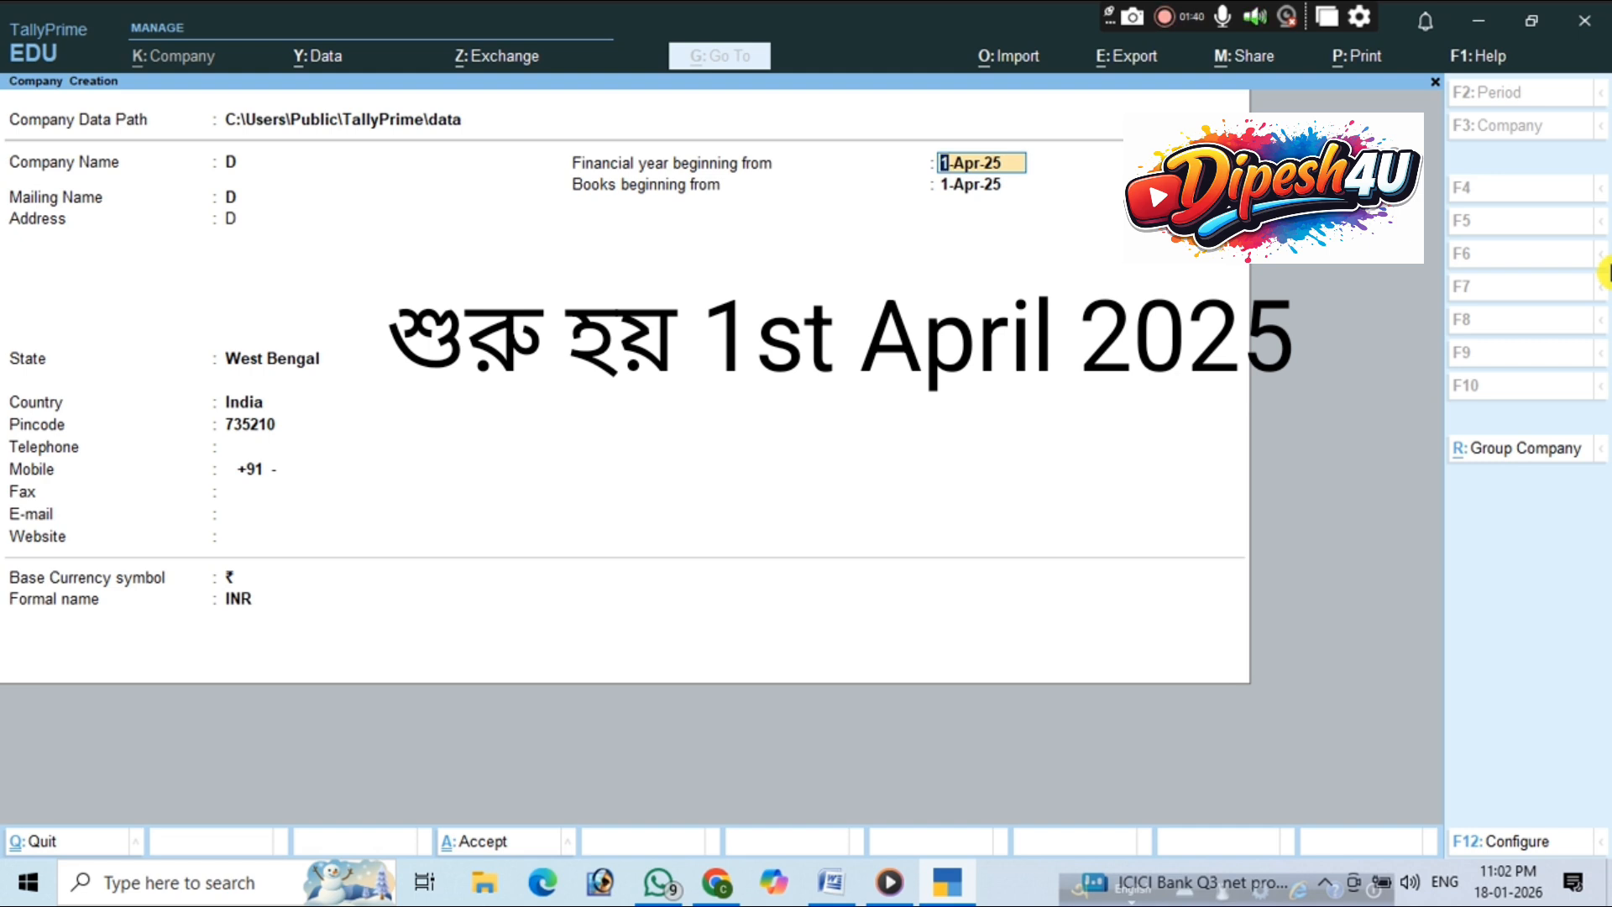
{"action": "key", "text": "Return"}
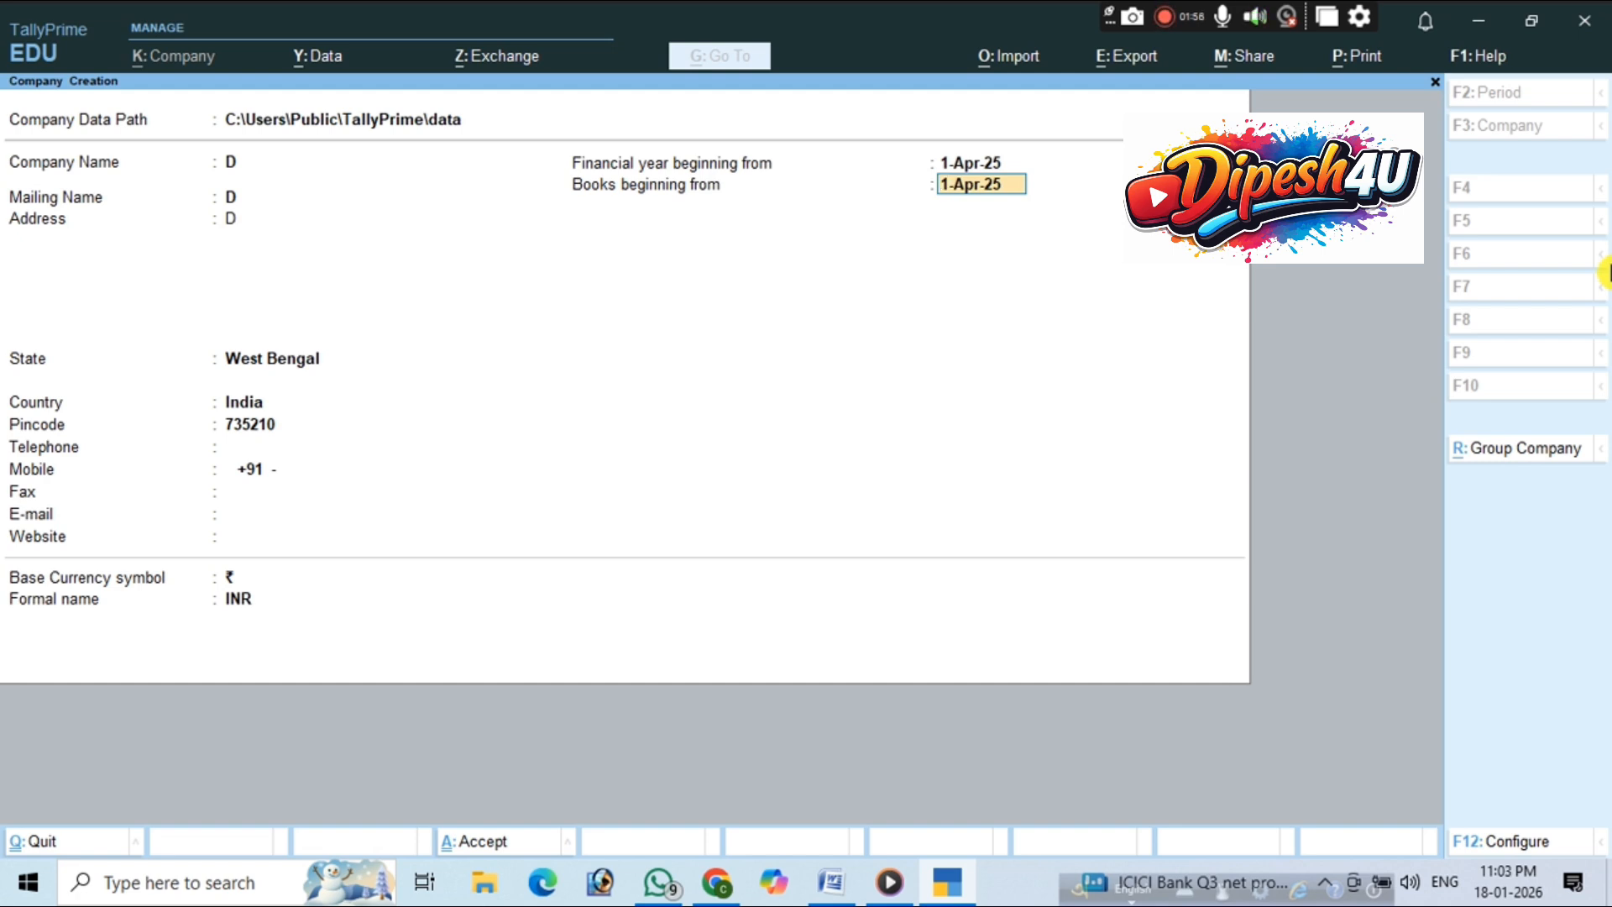
{"action": "key", "text": "ctrl+a"}
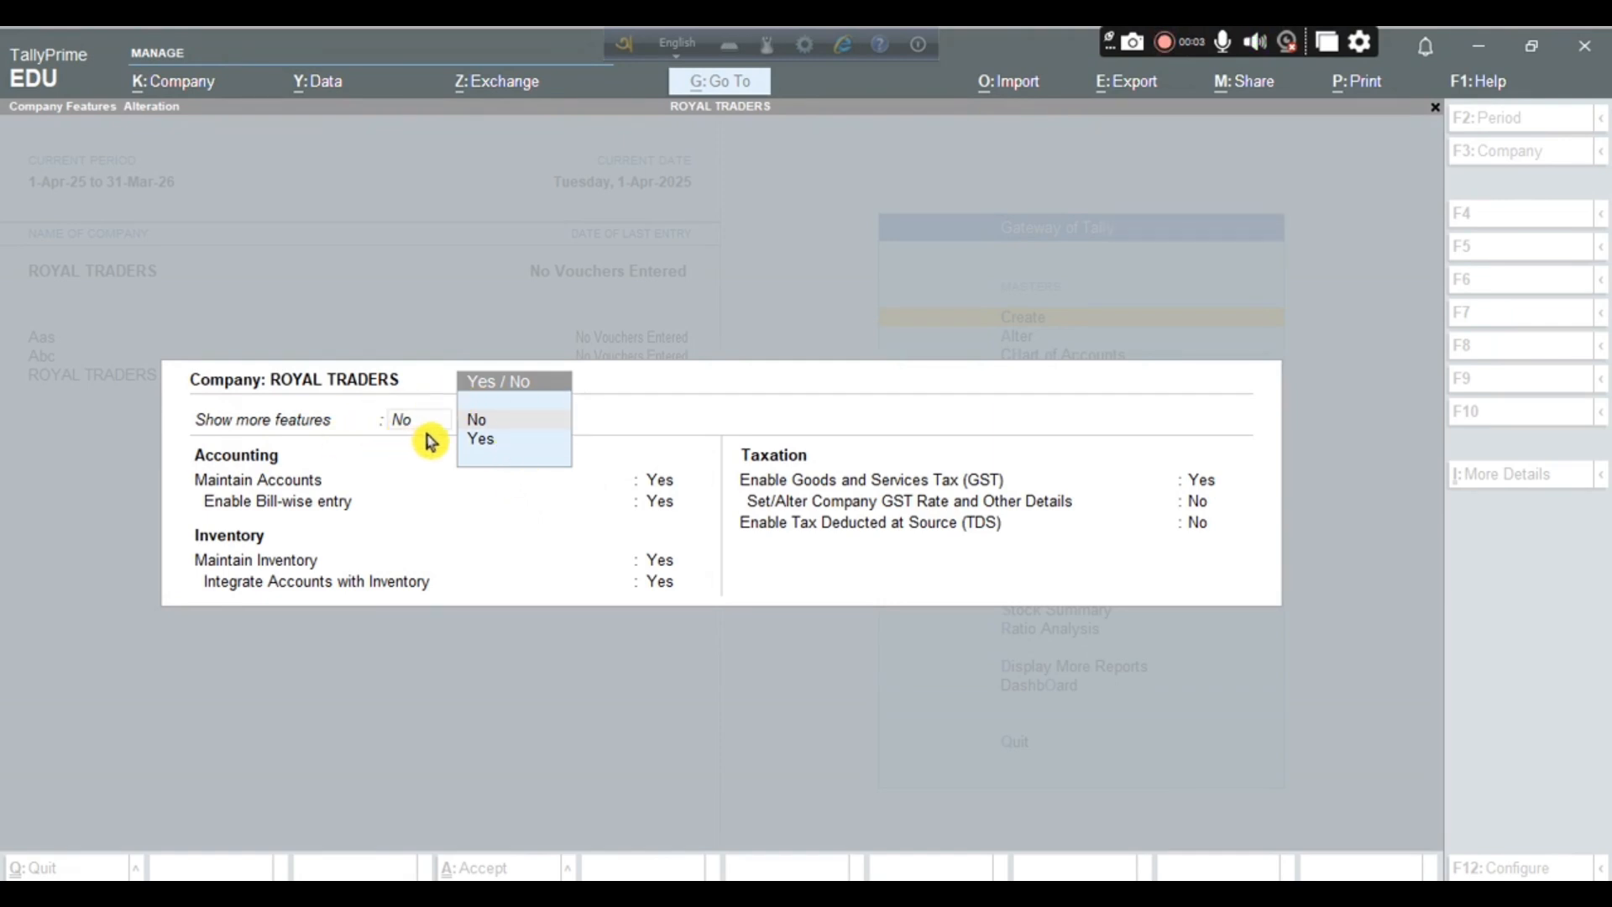
- Set both Show more features and Show all features to Yes for ROYAL TRADERS
{"action": "left_click", "coordinate": [477, 447]}
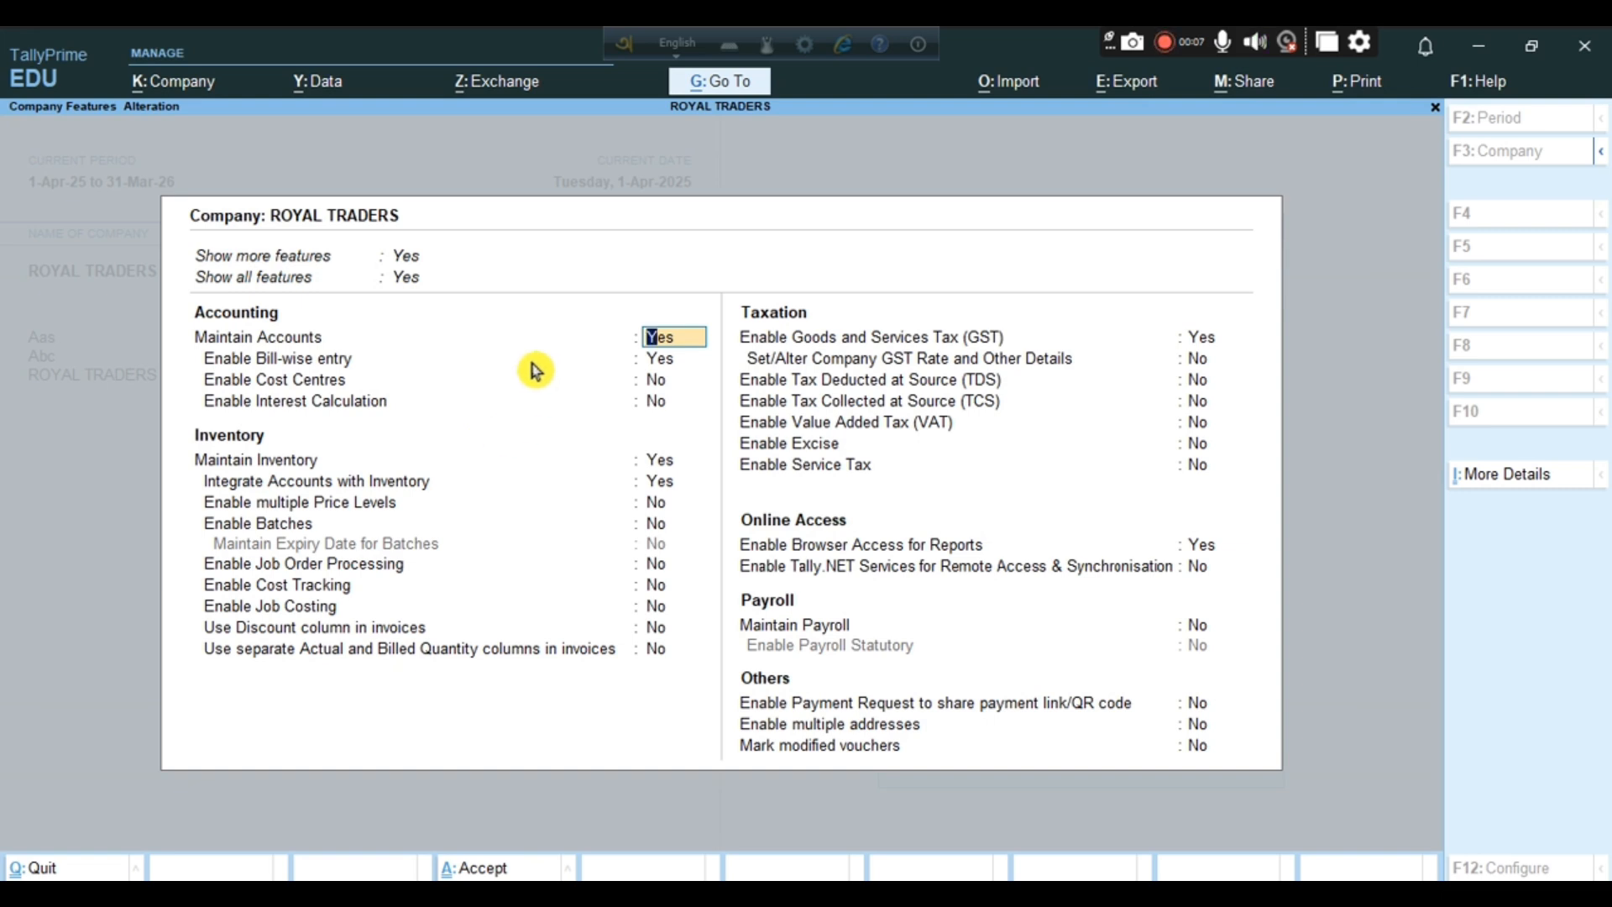
{"action": "left_click", "coordinate": [406, 278]}
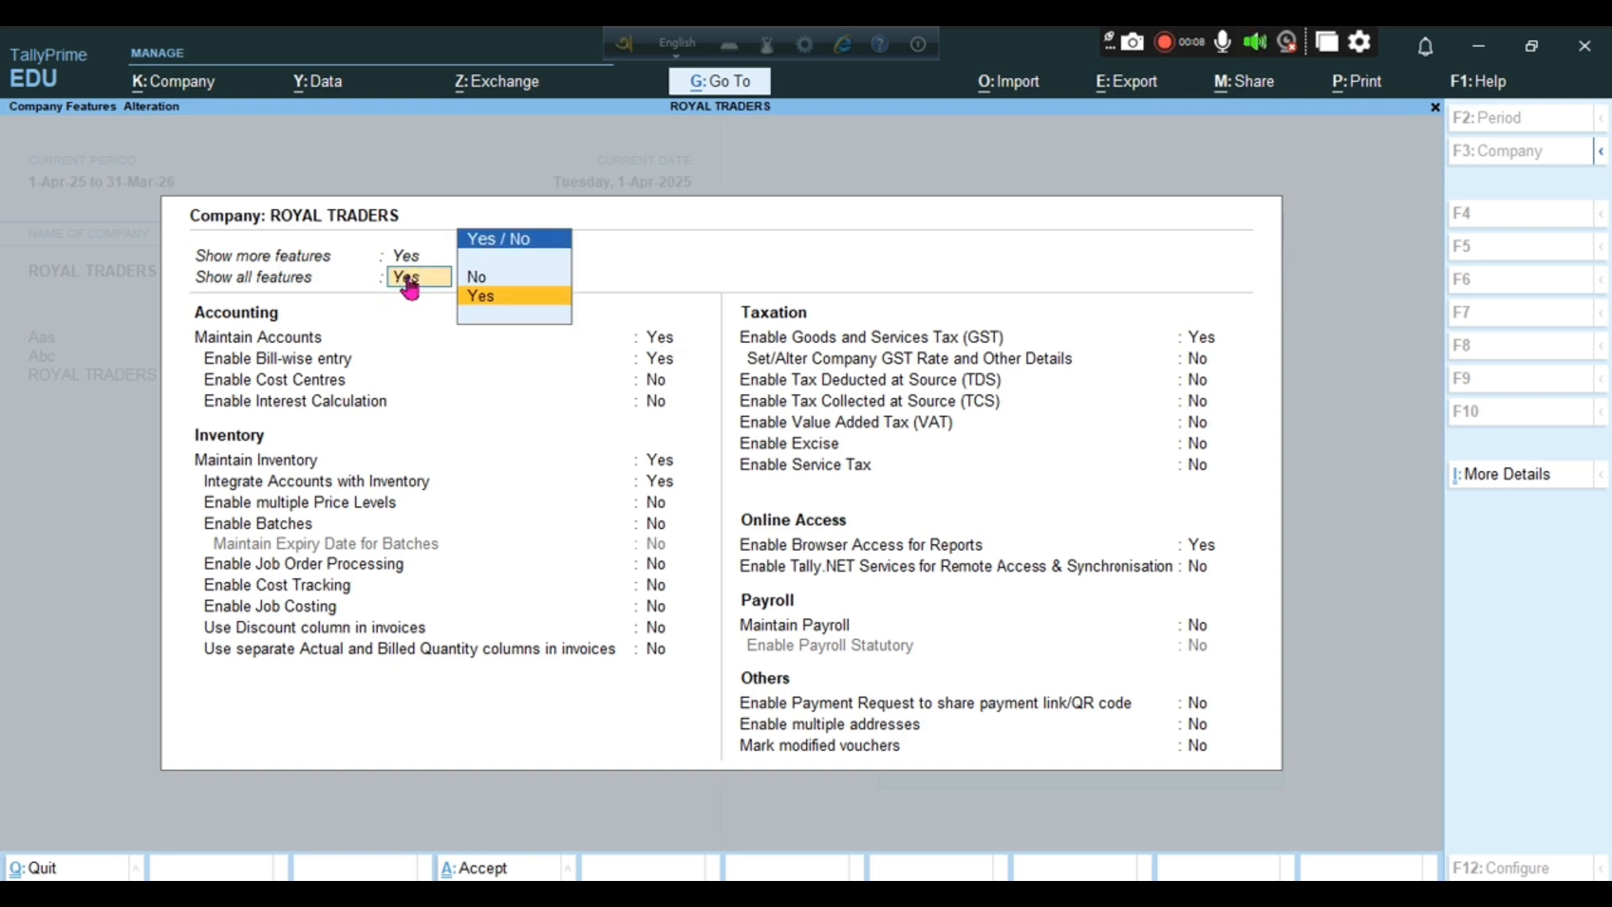
{"action": "left_click", "coordinate": [487, 296]}
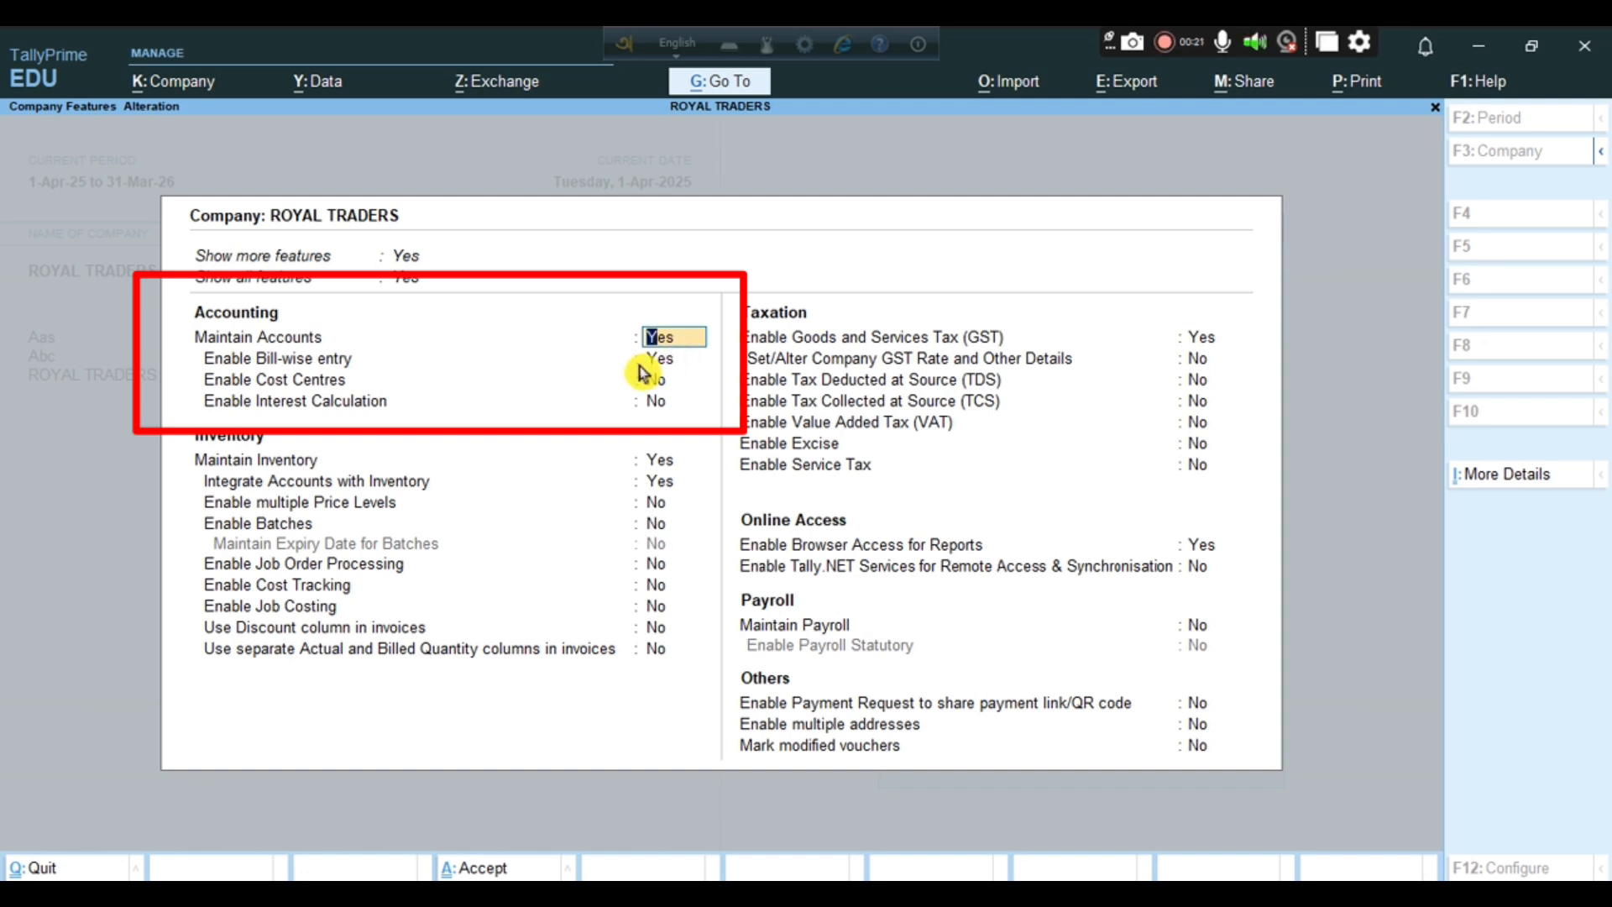
- Keep accounts, bill-wise entry, inventory and accounts-inventory integration at Yes, with cost centres and interest calculation at No
{"action": "key", "text": "Return"}
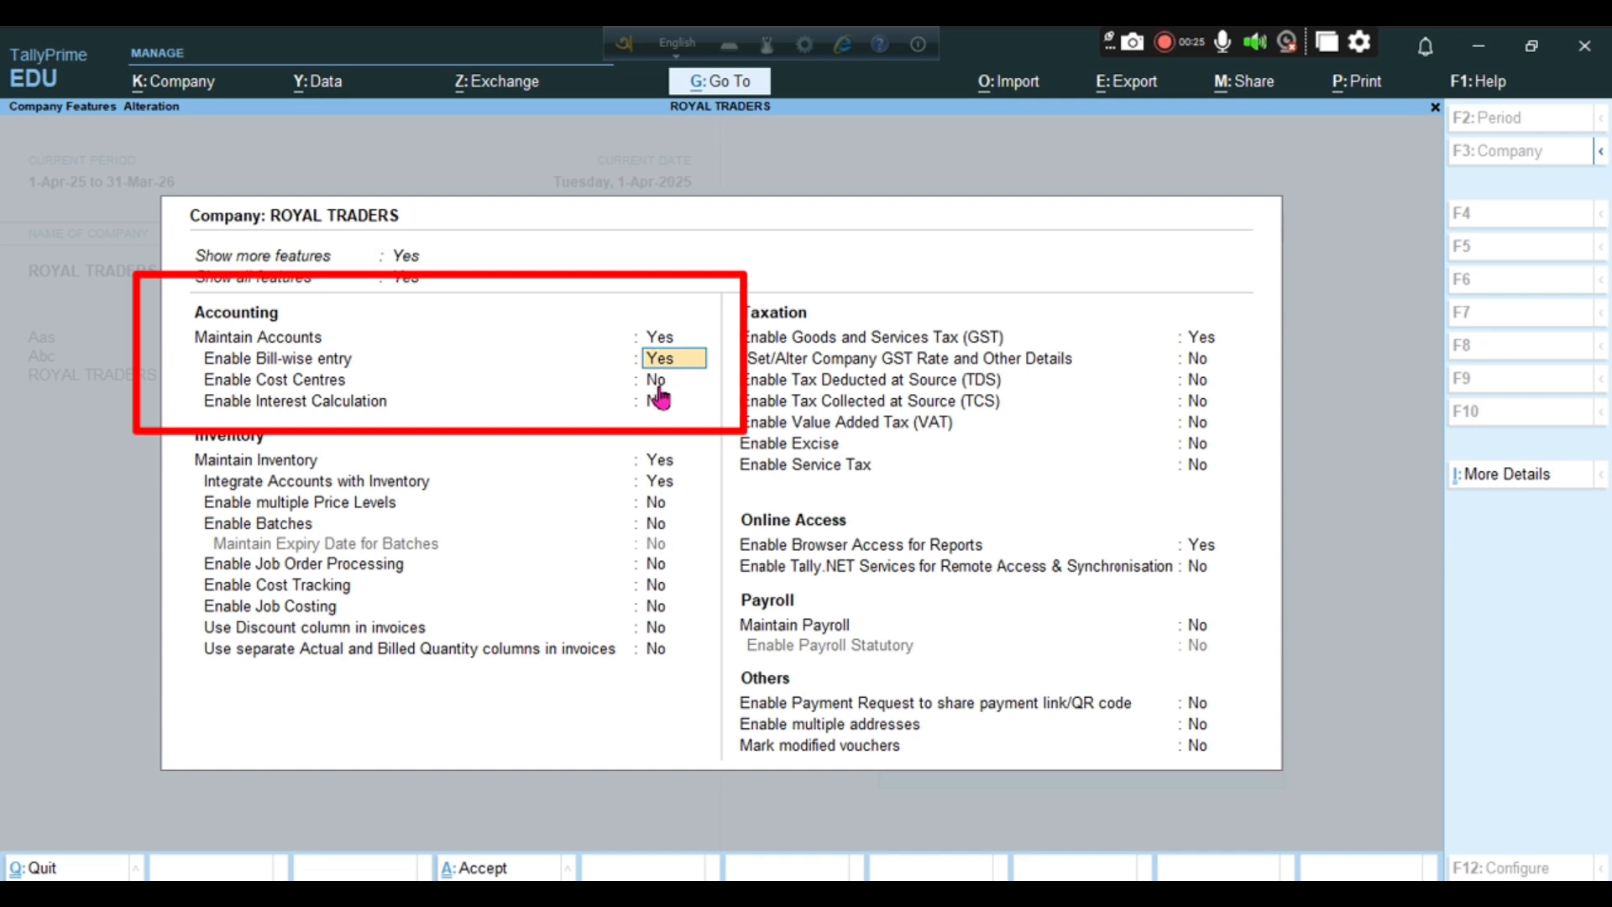
{"action": "key", "text": "Return"}
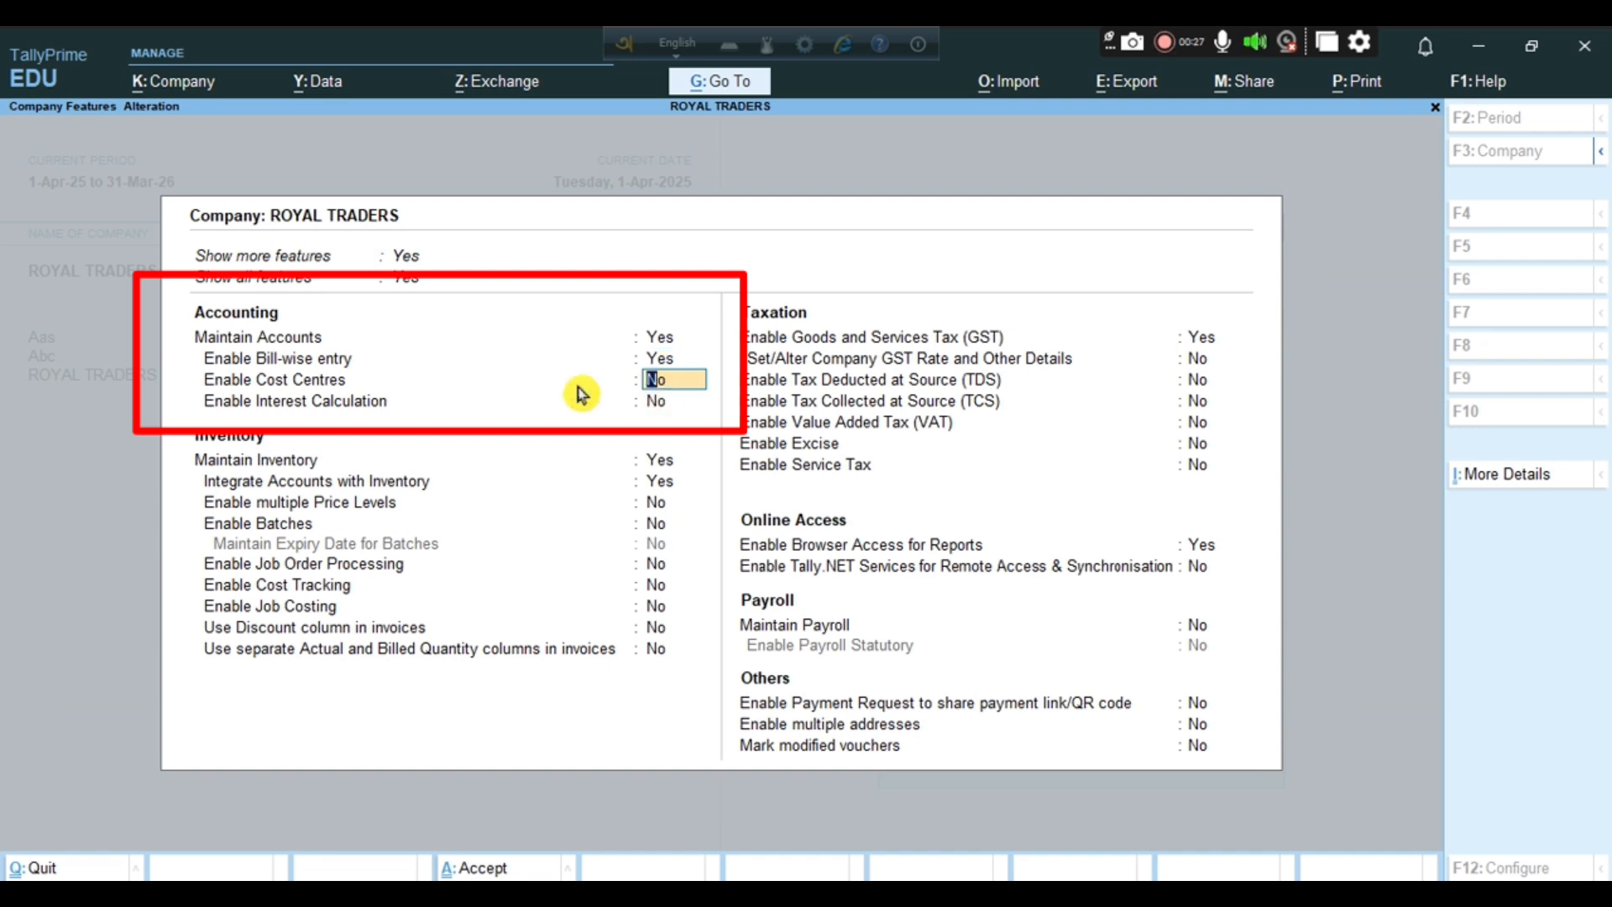
{"action": "key", "text": "Return"}
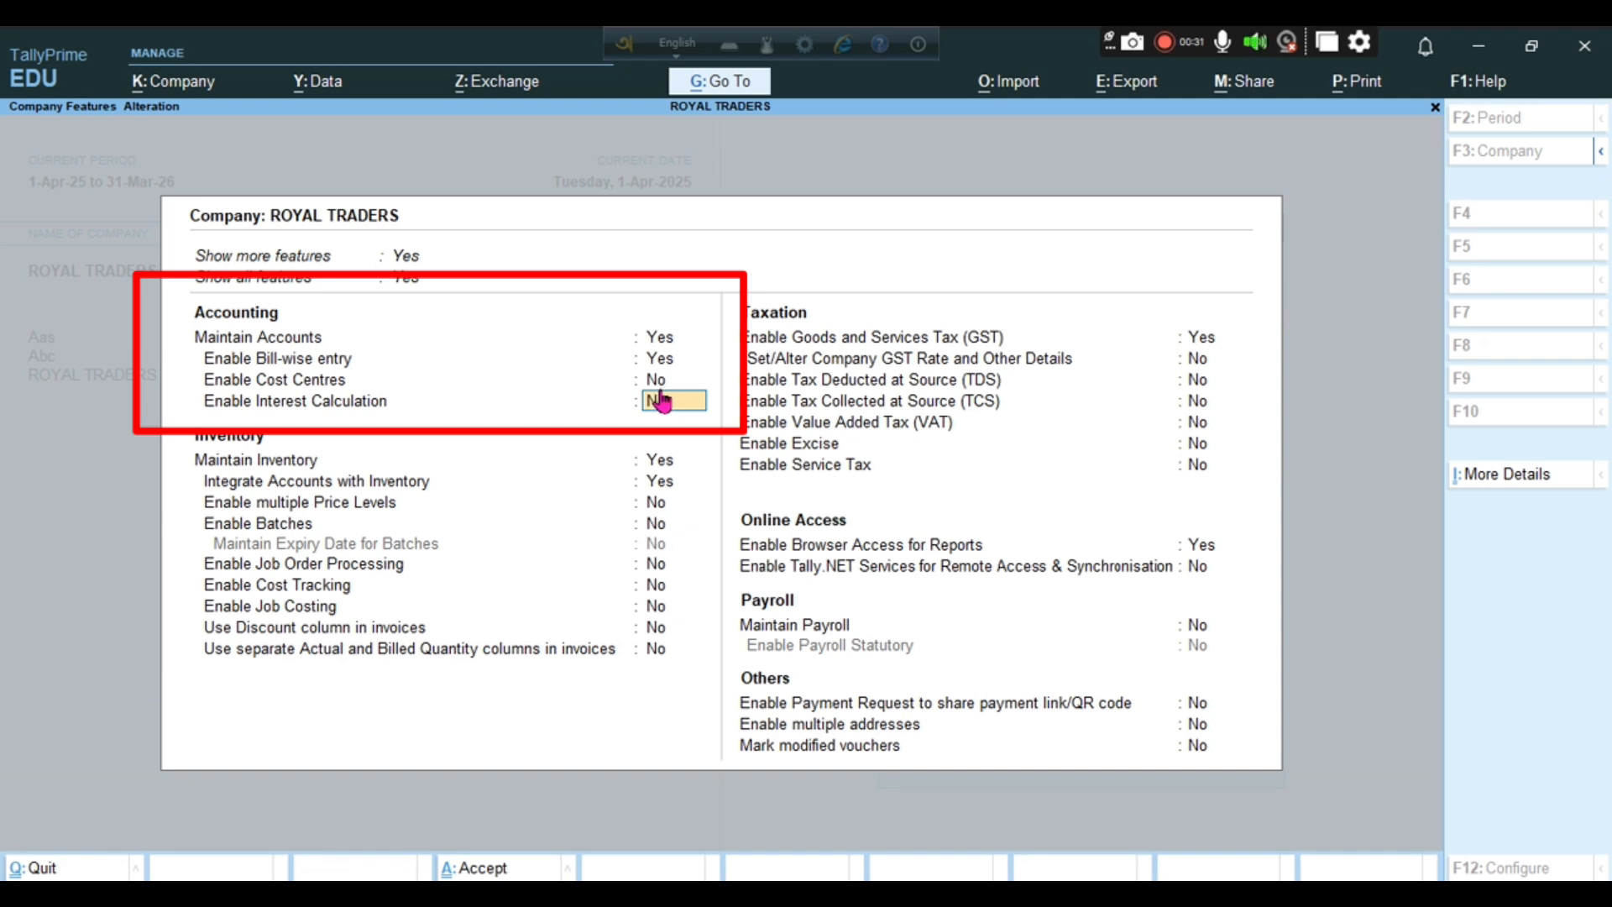
{"action": "left_click", "coordinate": [665, 464]}
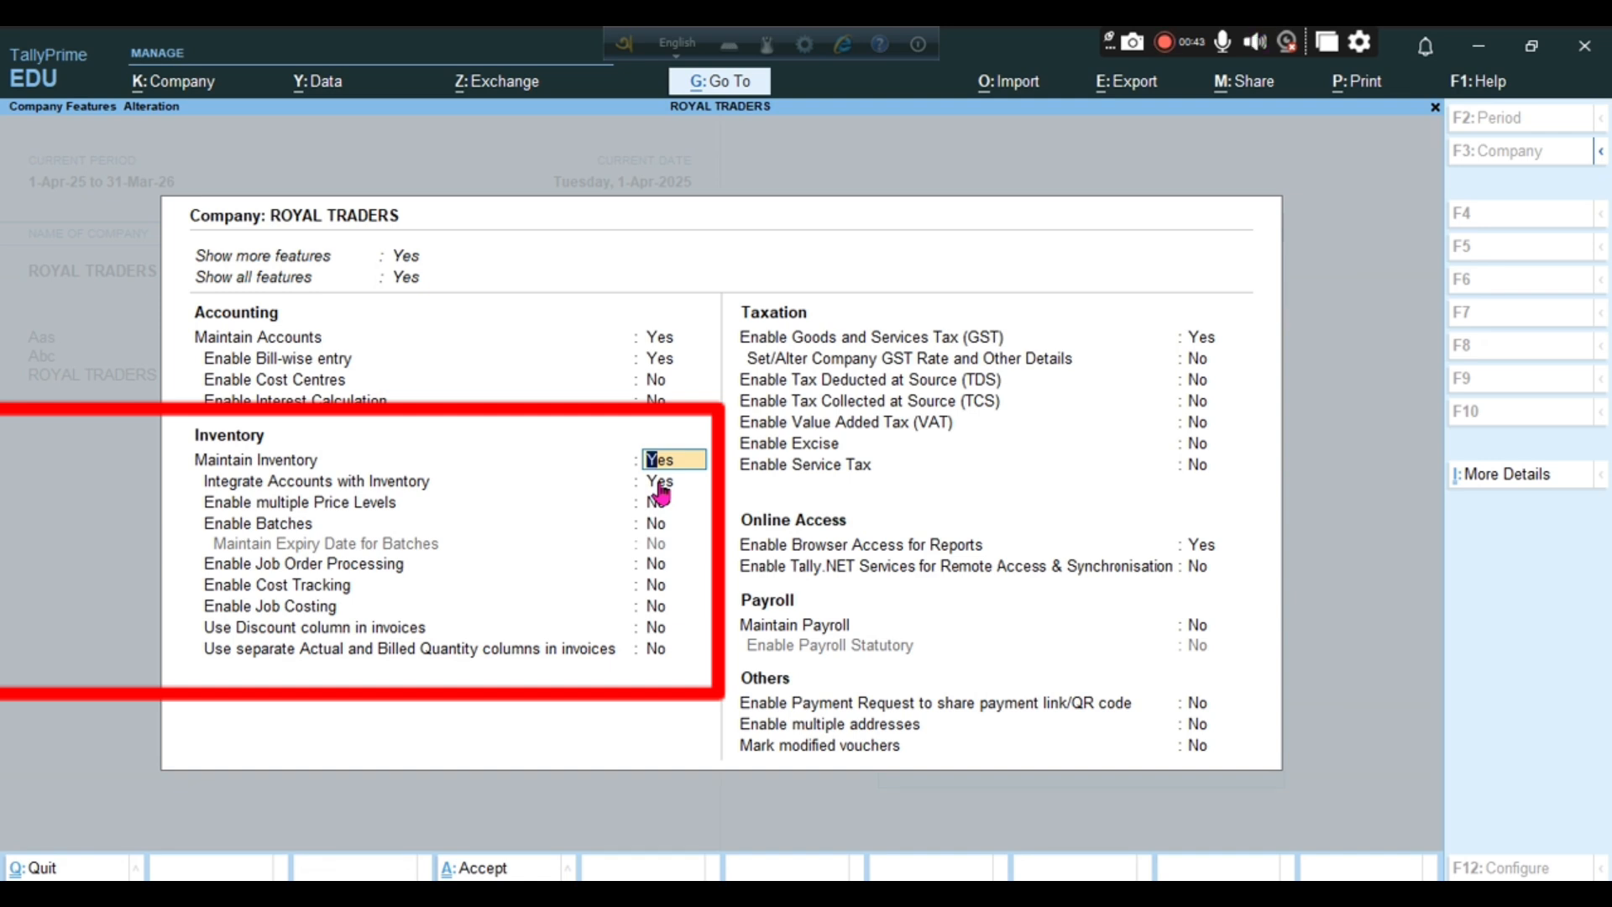
{"action": "left_click", "coordinate": [661, 485]}
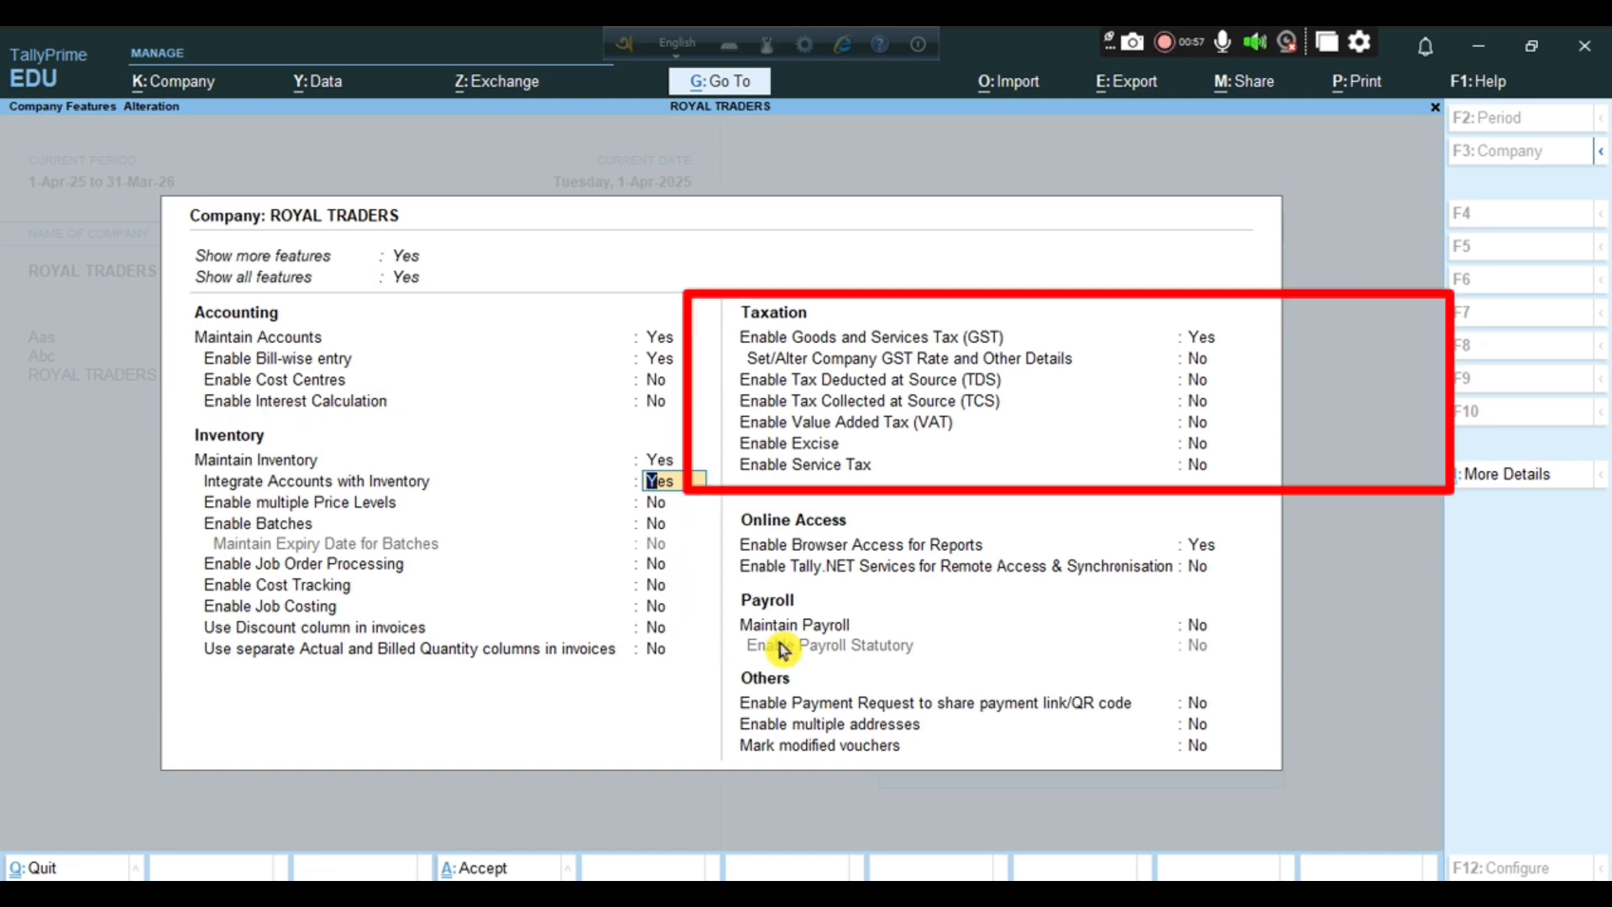
- Keep GST enabled and save its details for West Bengal with Regular registration, other territory No, blank GSTIN/UIN and Monthly GSTR-1 periodicity
{"action": "left_click", "coordinate": [1203, 345]}
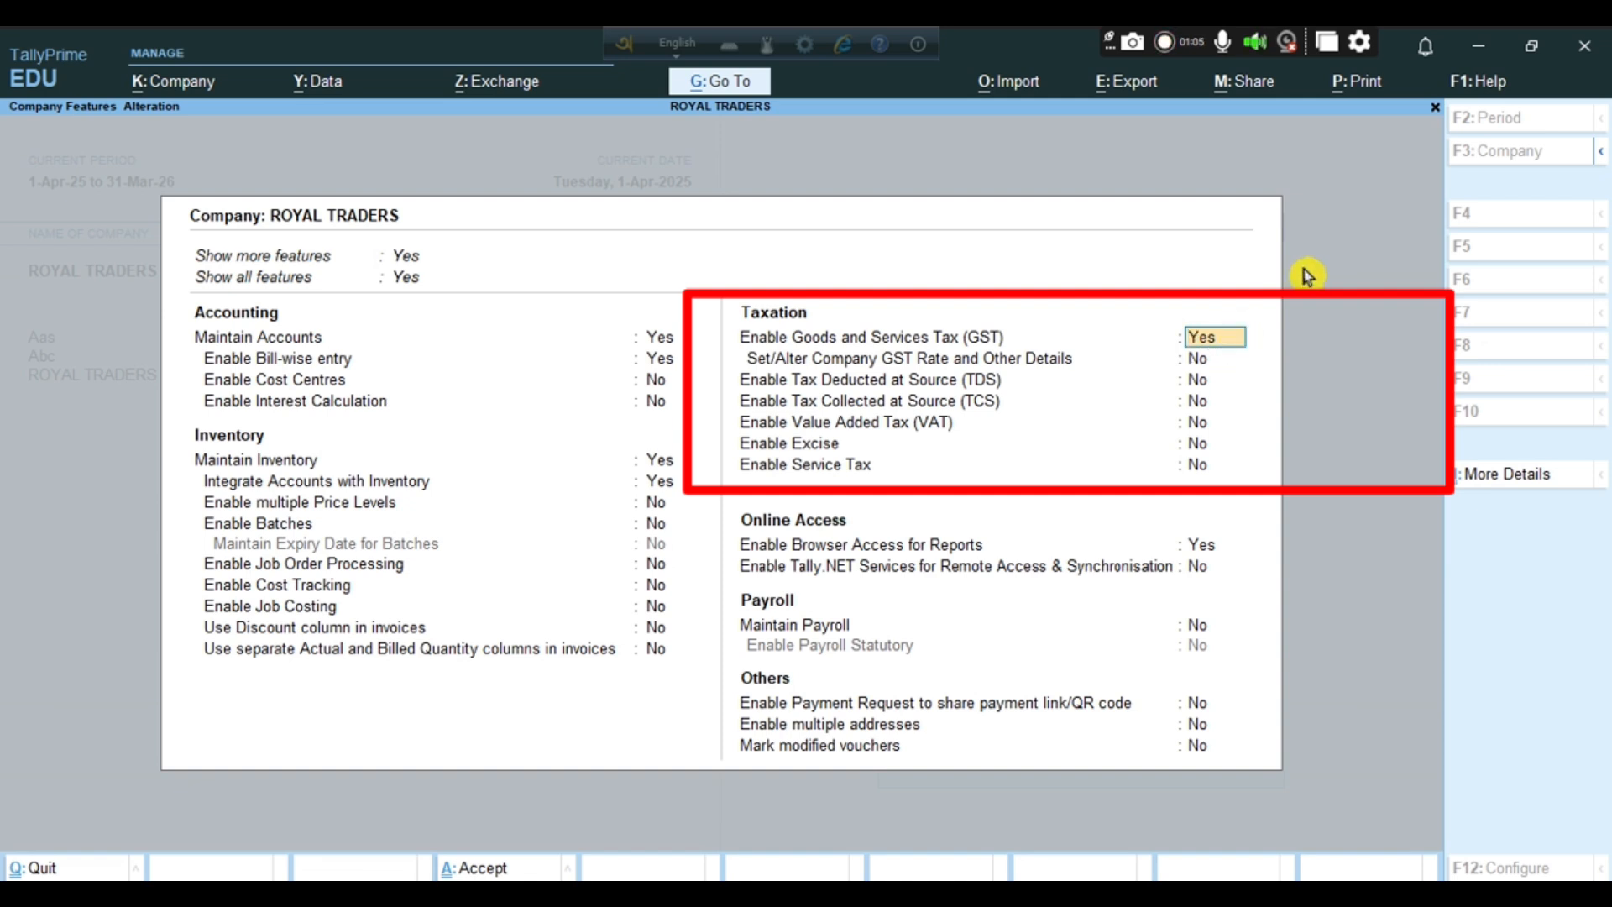
{"action": "key", "text": "Return"}
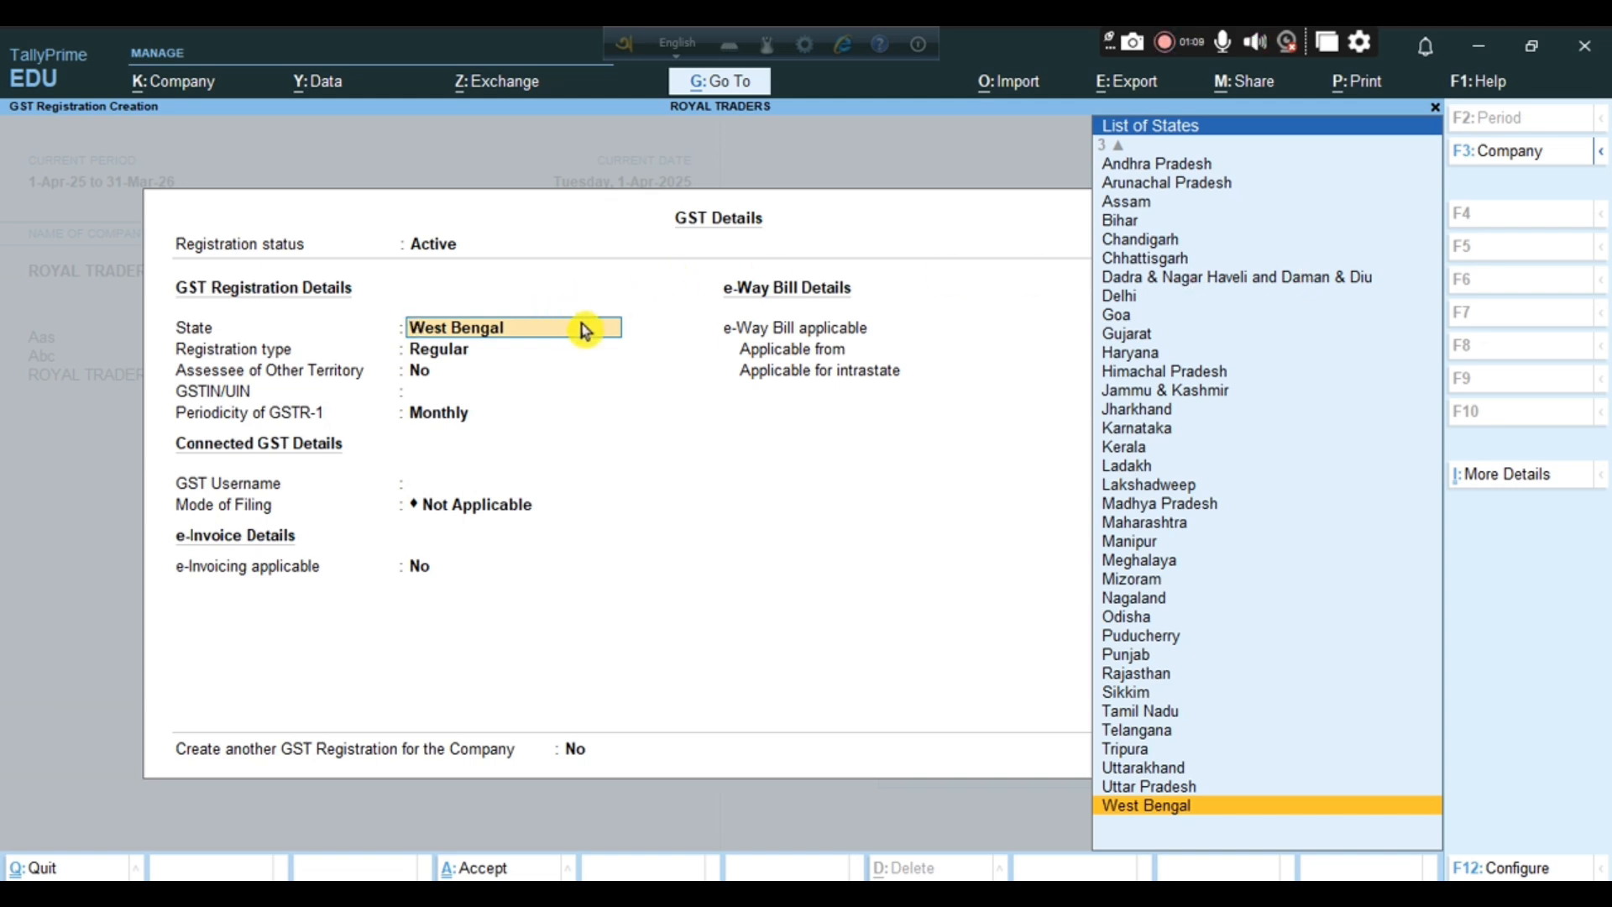
{"action": "left_click", "coordinate": [428, 350]}
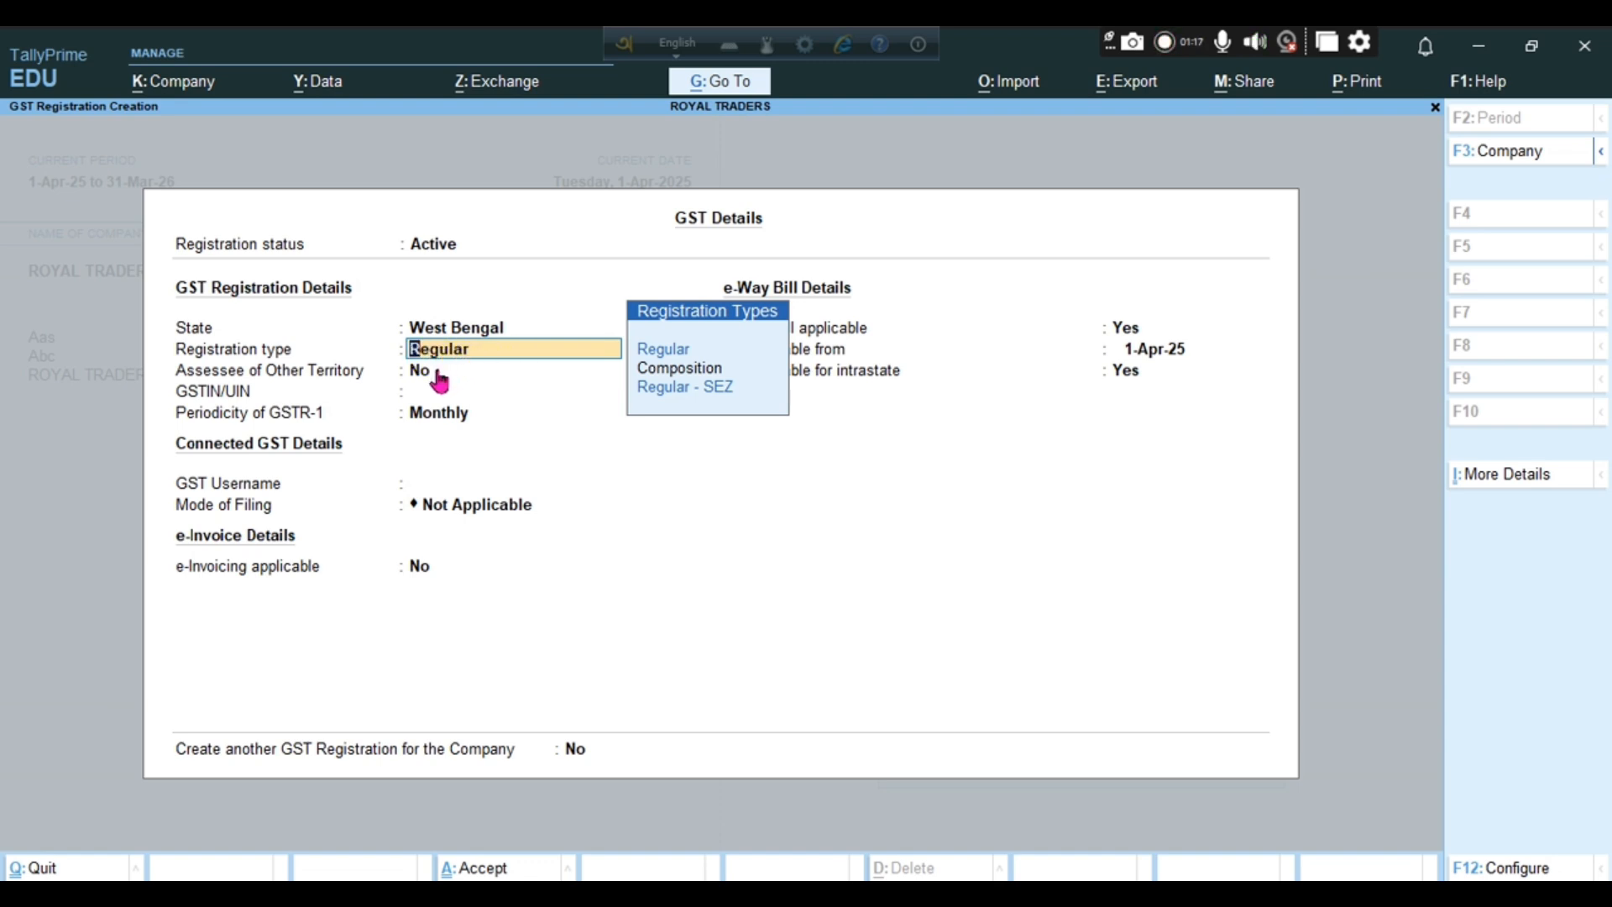
{"action": "left_click", "coordinate": [442, 379]}
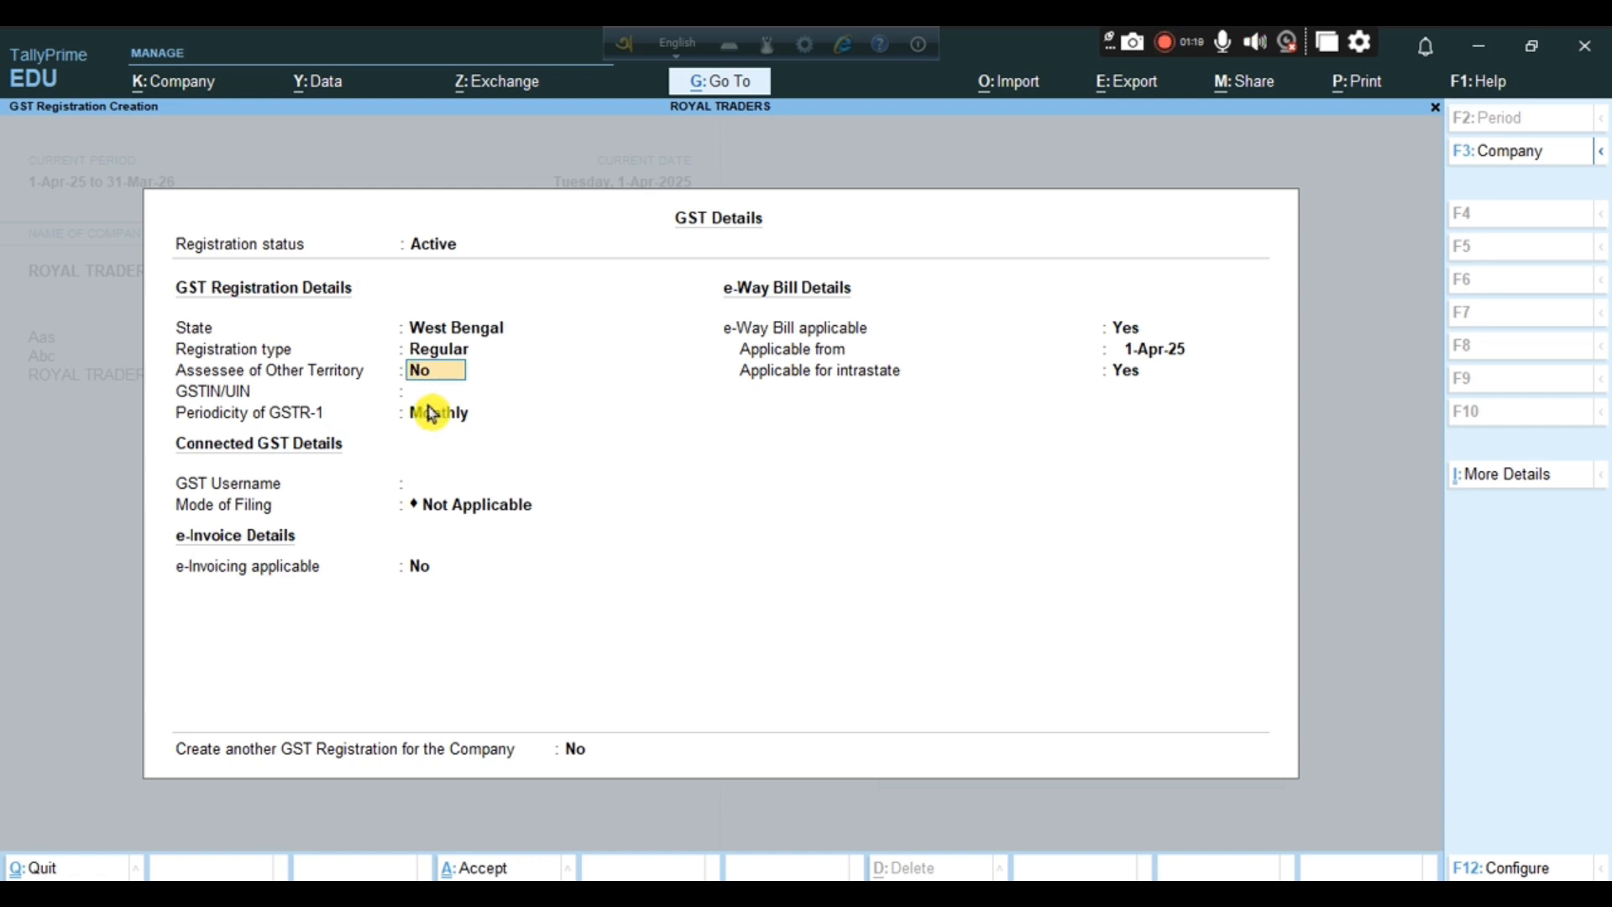
{"action": "left_click", "coordinate": [422, 400]}
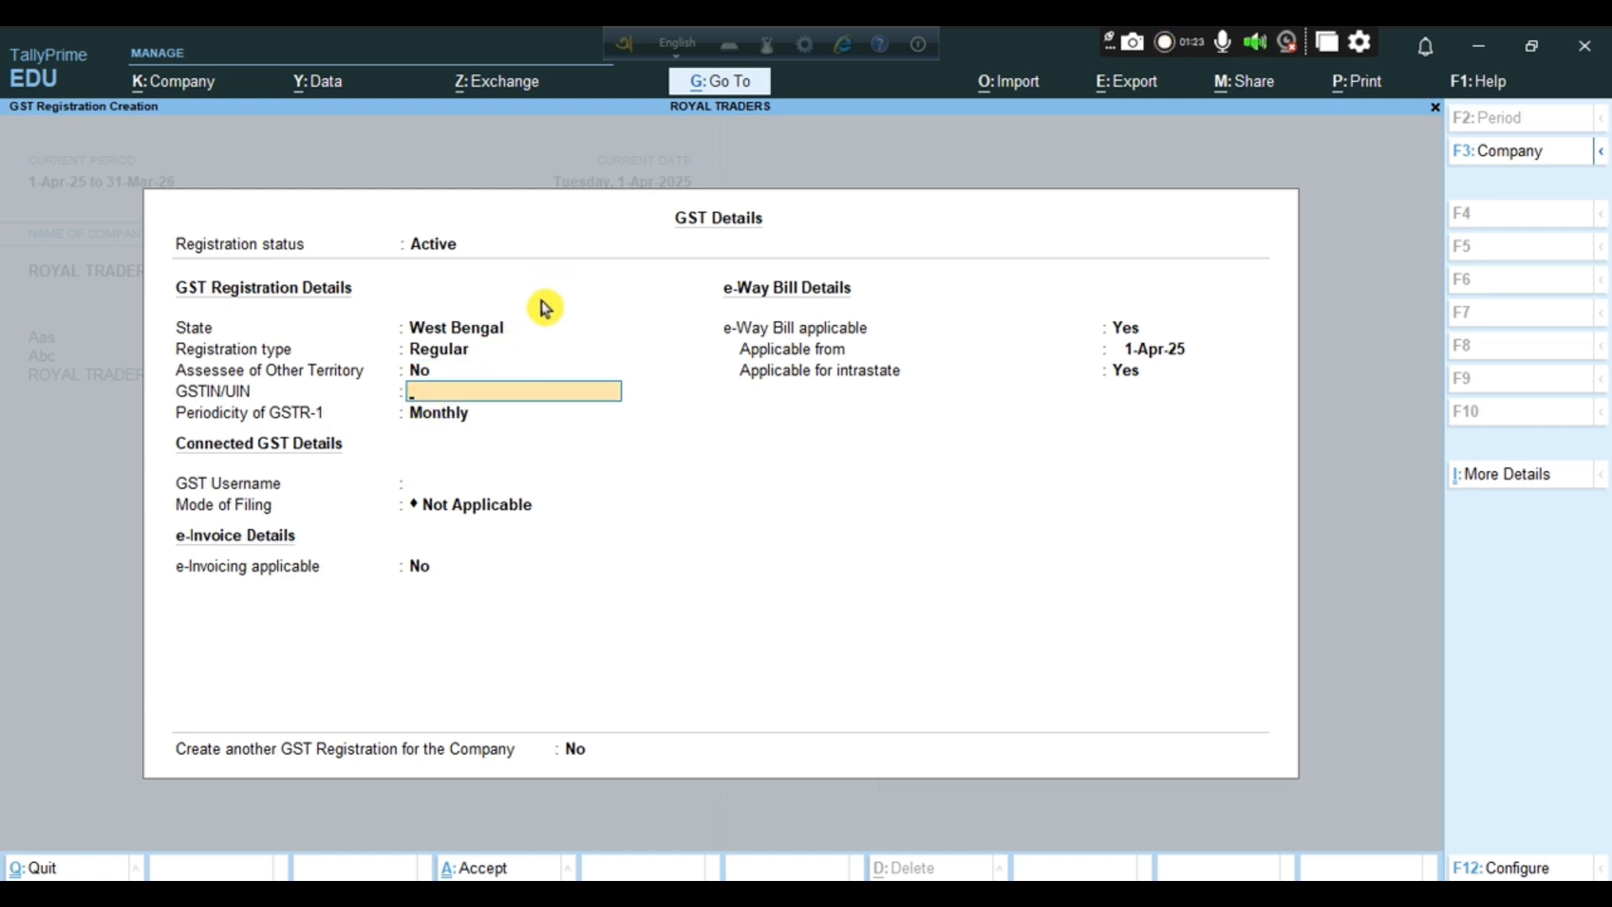
{"action": "left_click", "coordinate": [456, 416]}
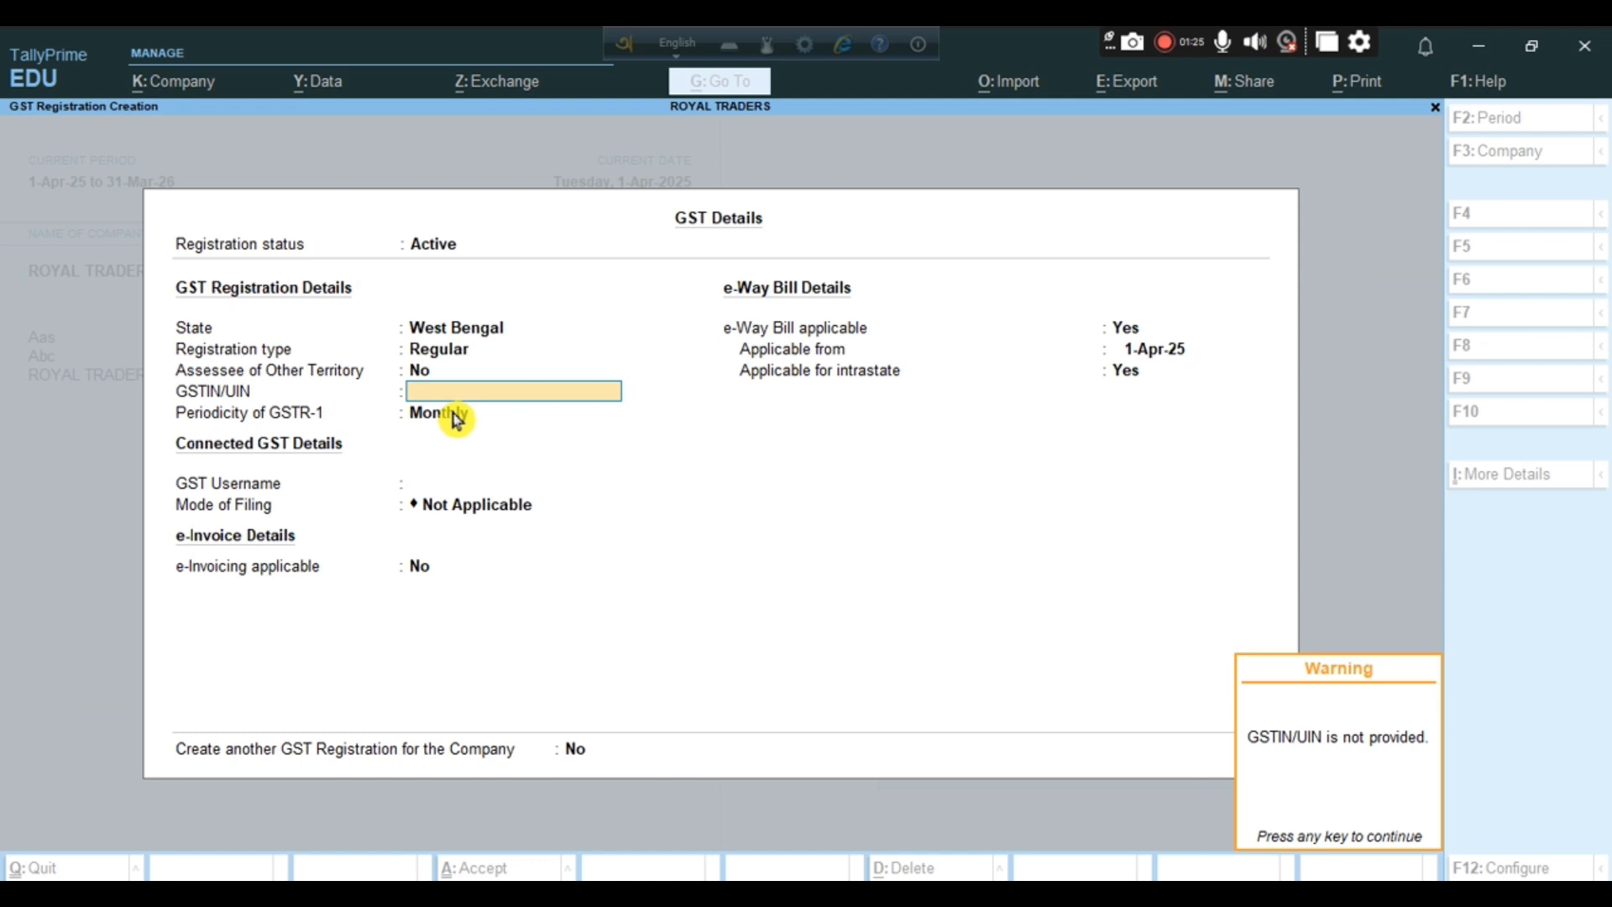
{"action": "left_click", "coordinate": [456, 417]}
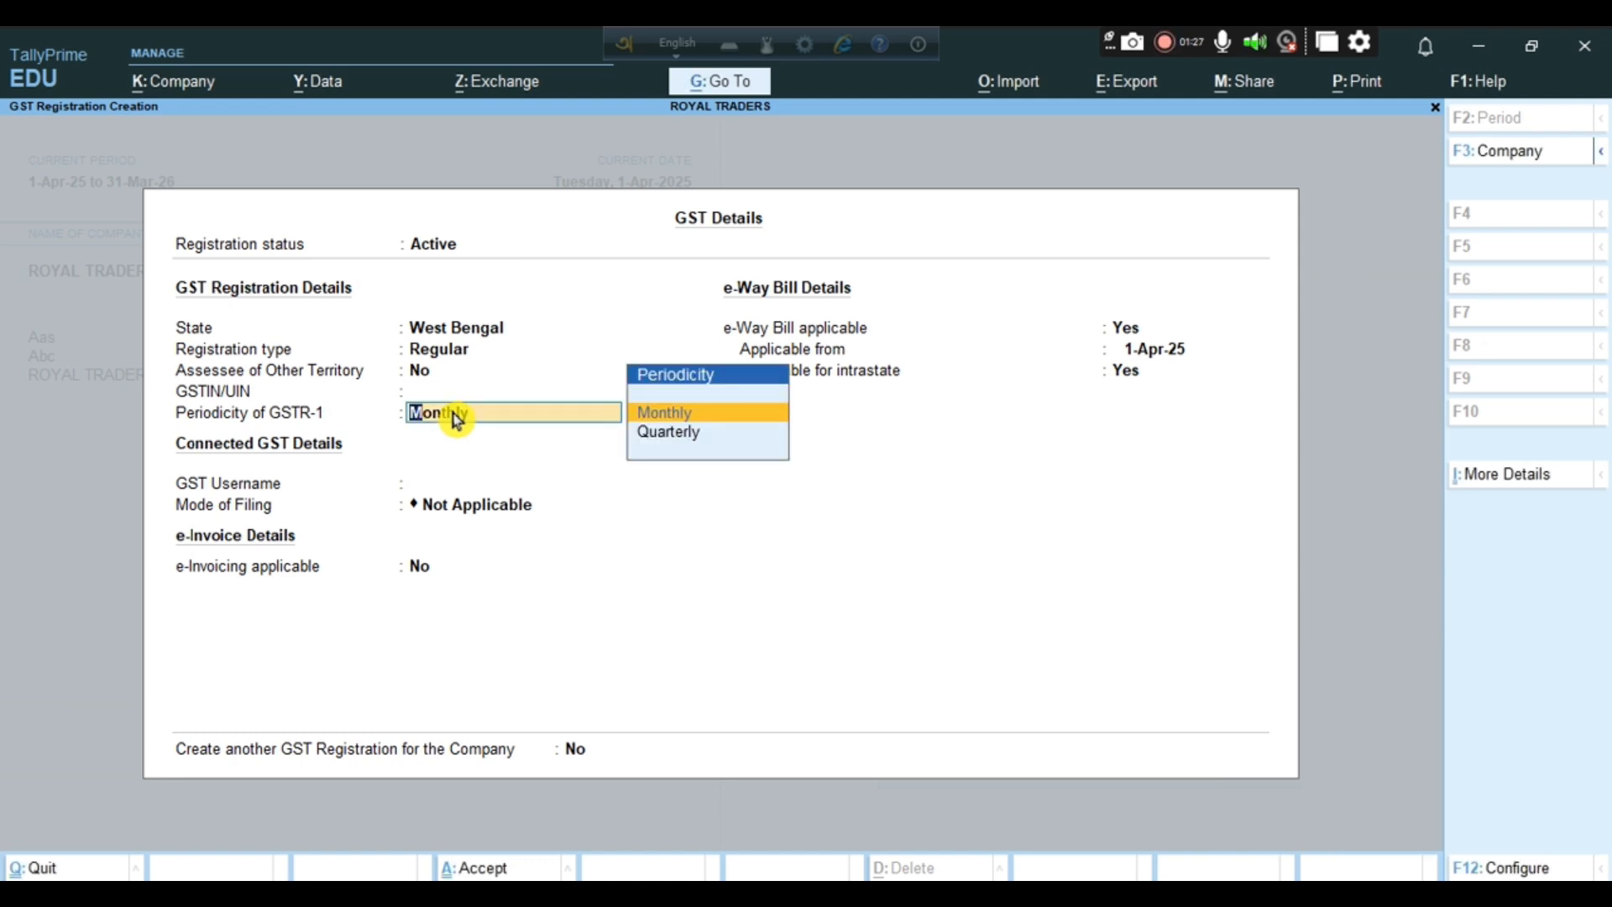
{"action": "key", "text": "ctrl+a"}
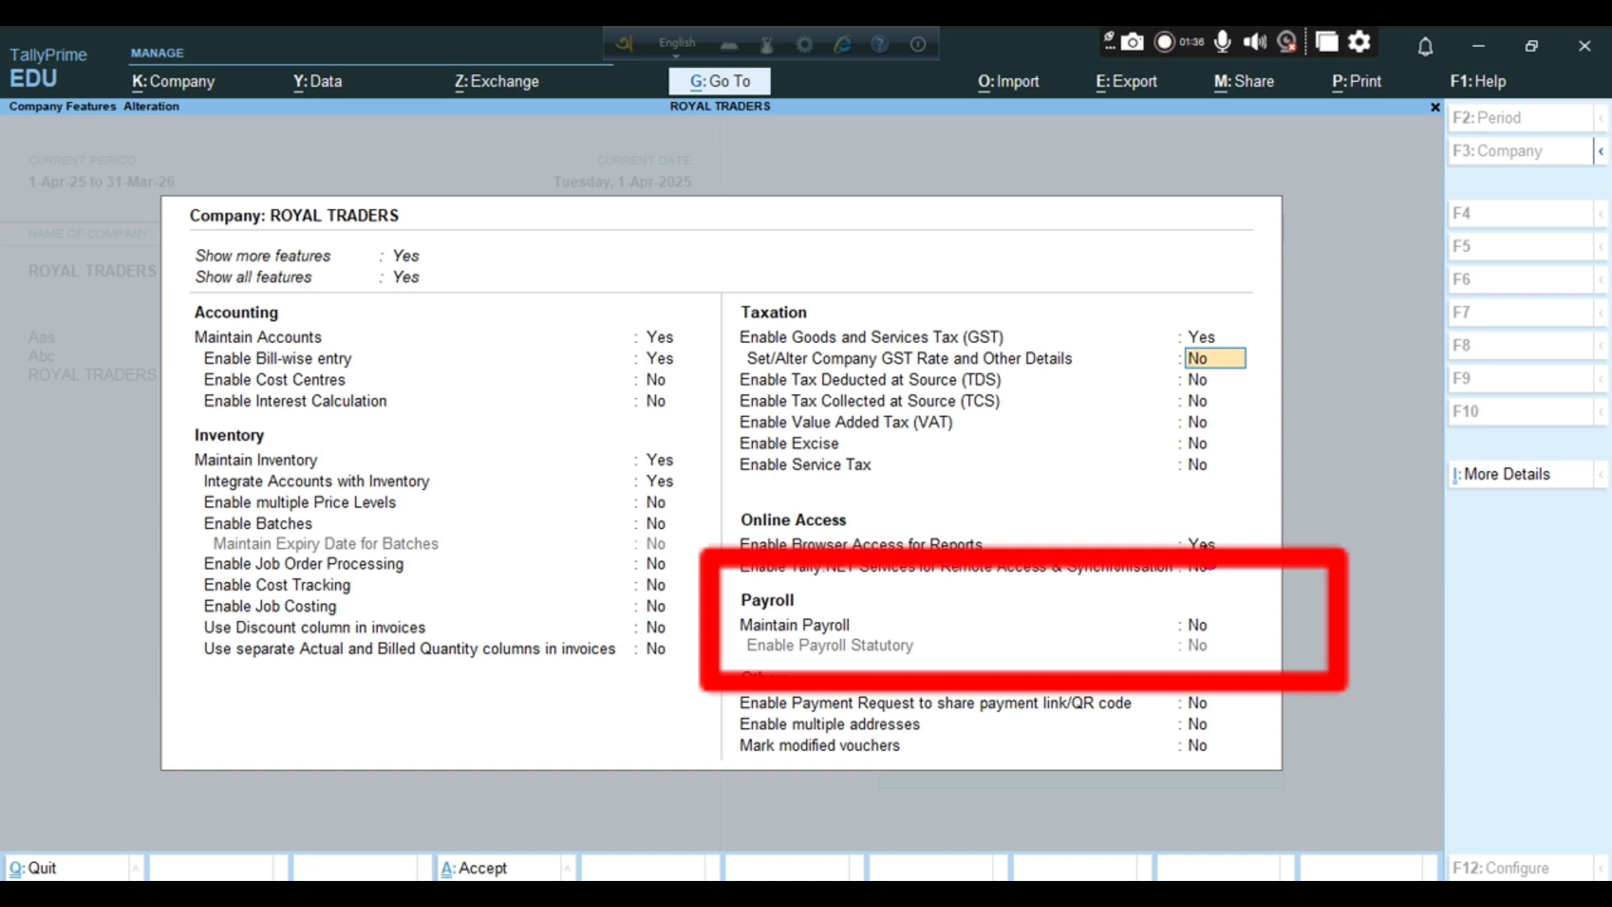
- Keep payroll, multiple addresses, modified-voucher marking and payment requests at No, and save the company features
{"action": "left_click", "coordinate": [1197, 630]}
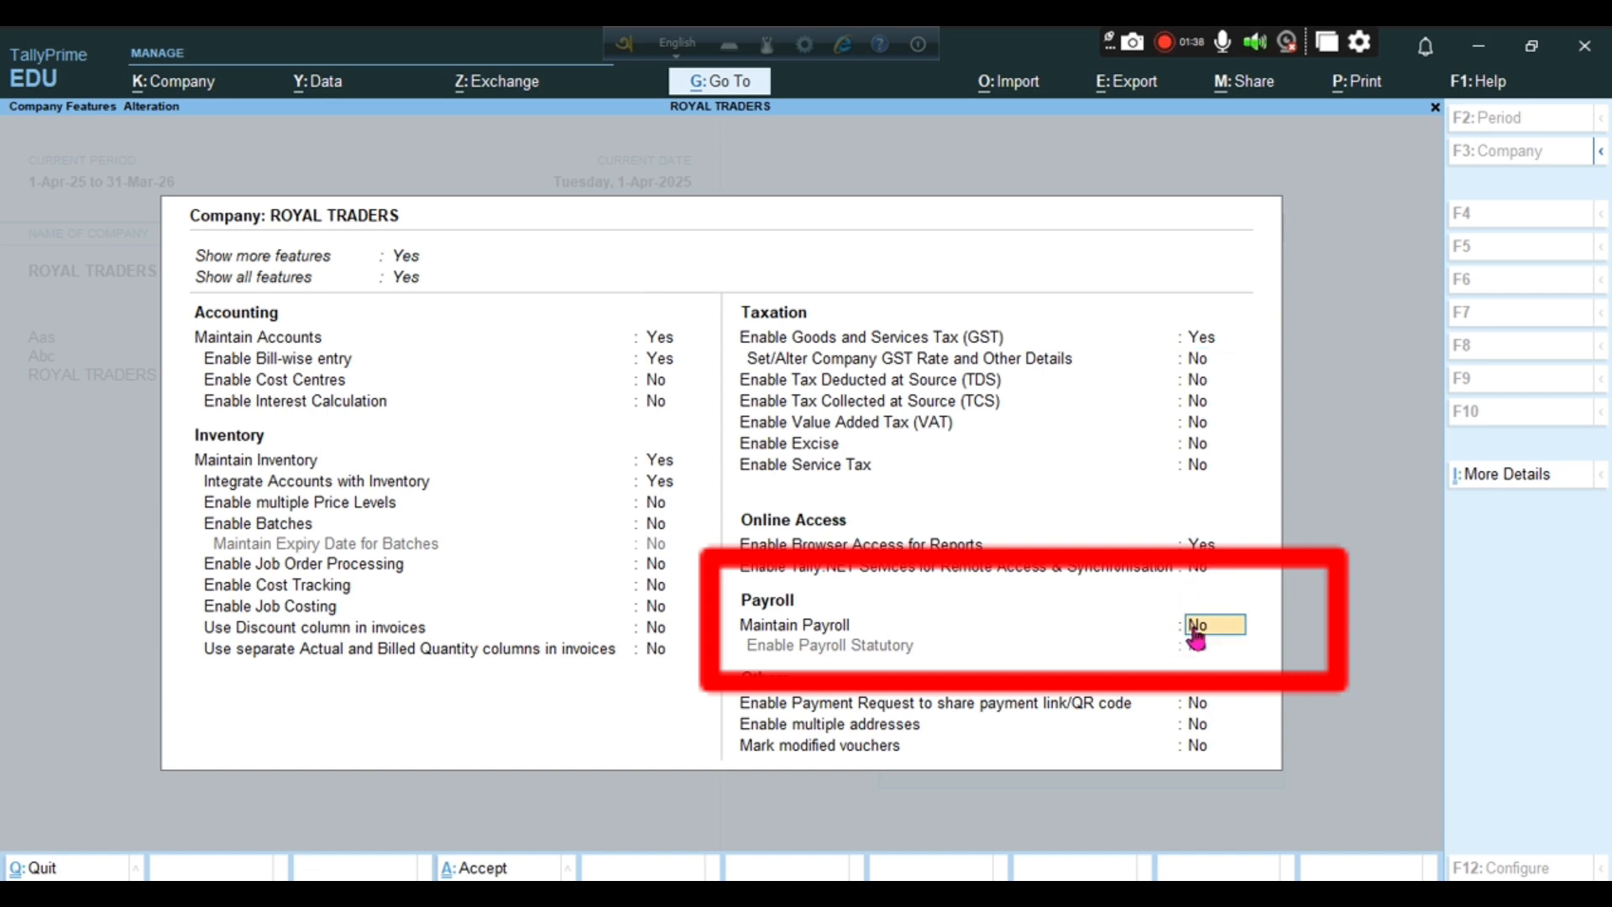
{"action": "left_click", "coordinate": [1194, 721]}
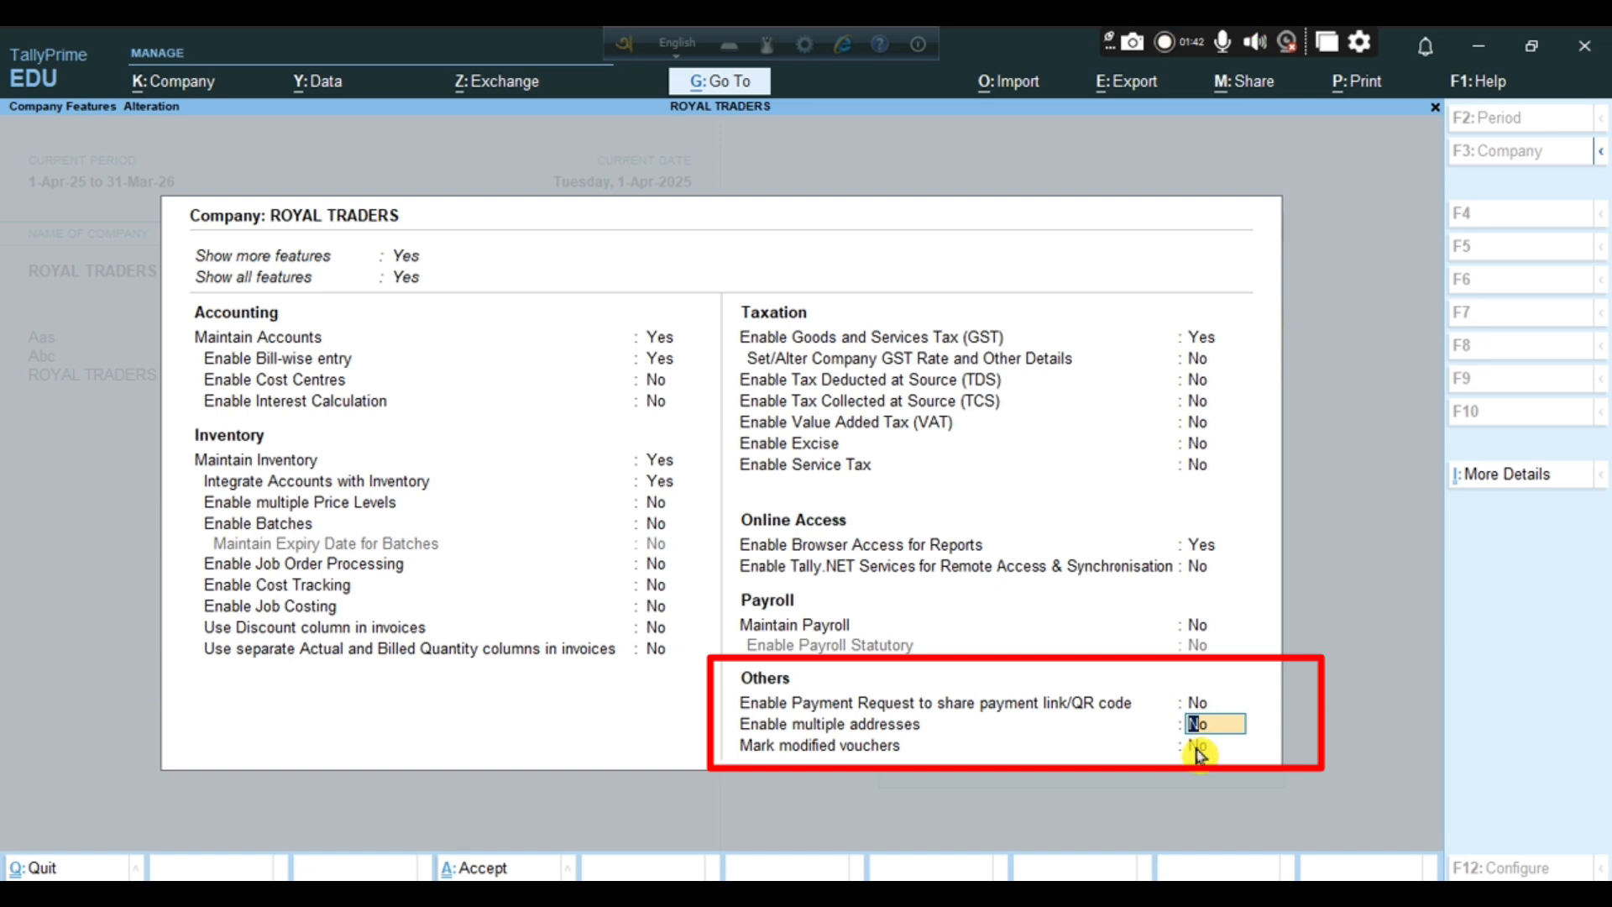
{"action": "left_click", "coordinate": [1199, 749]}
{"action": "left_click", "coordinate": [1198, 709]}
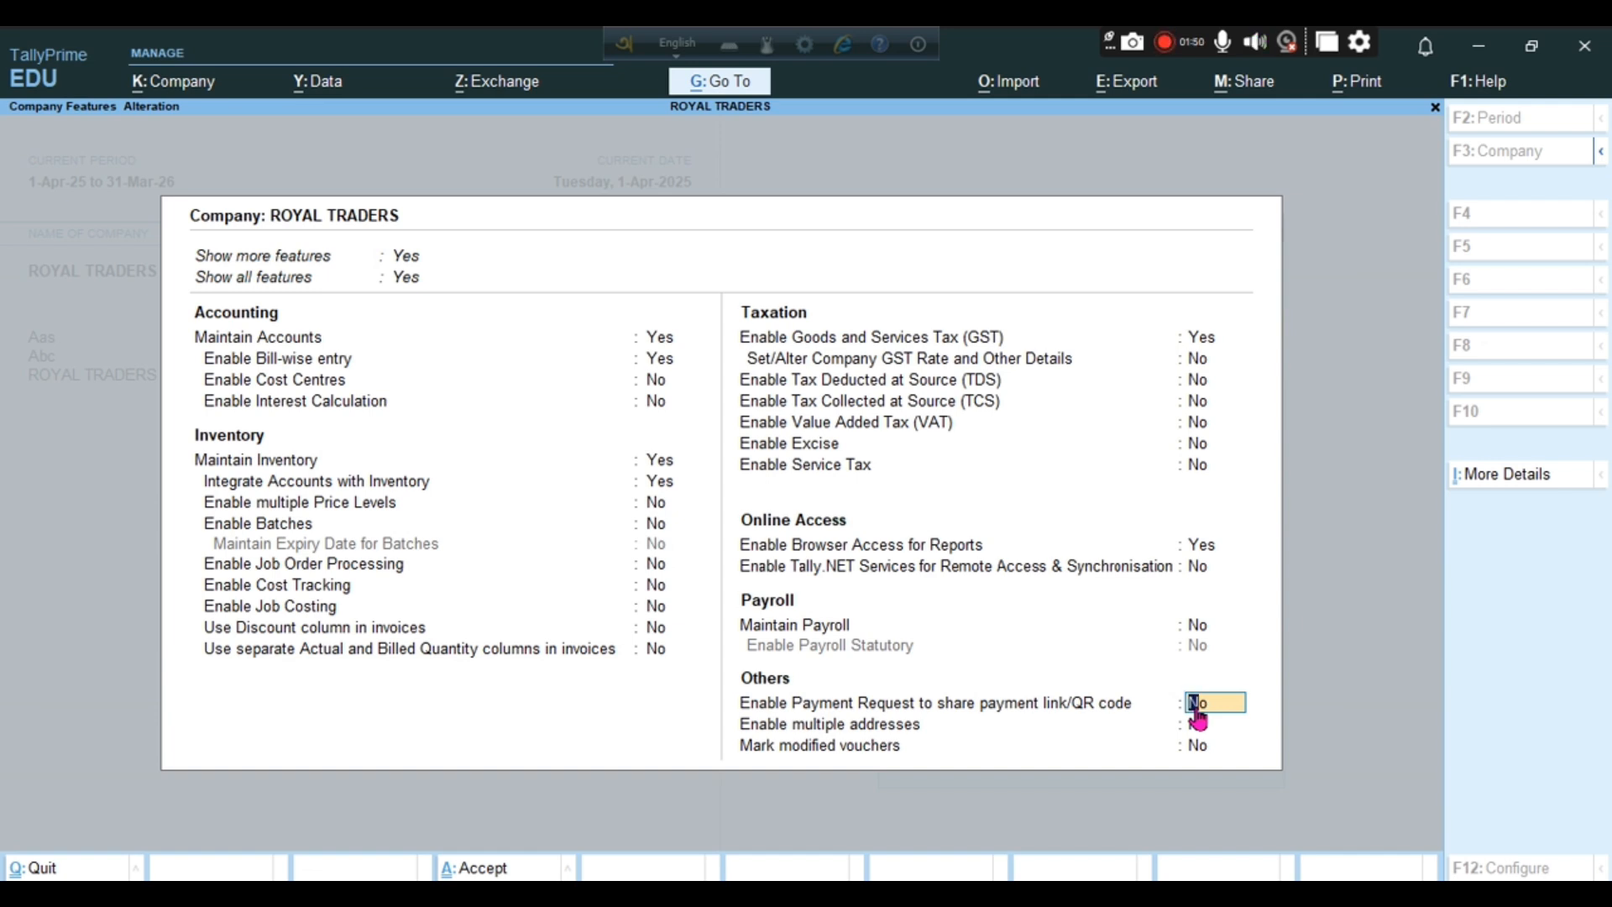
{"action": "key", "text": "ctrl+a"}
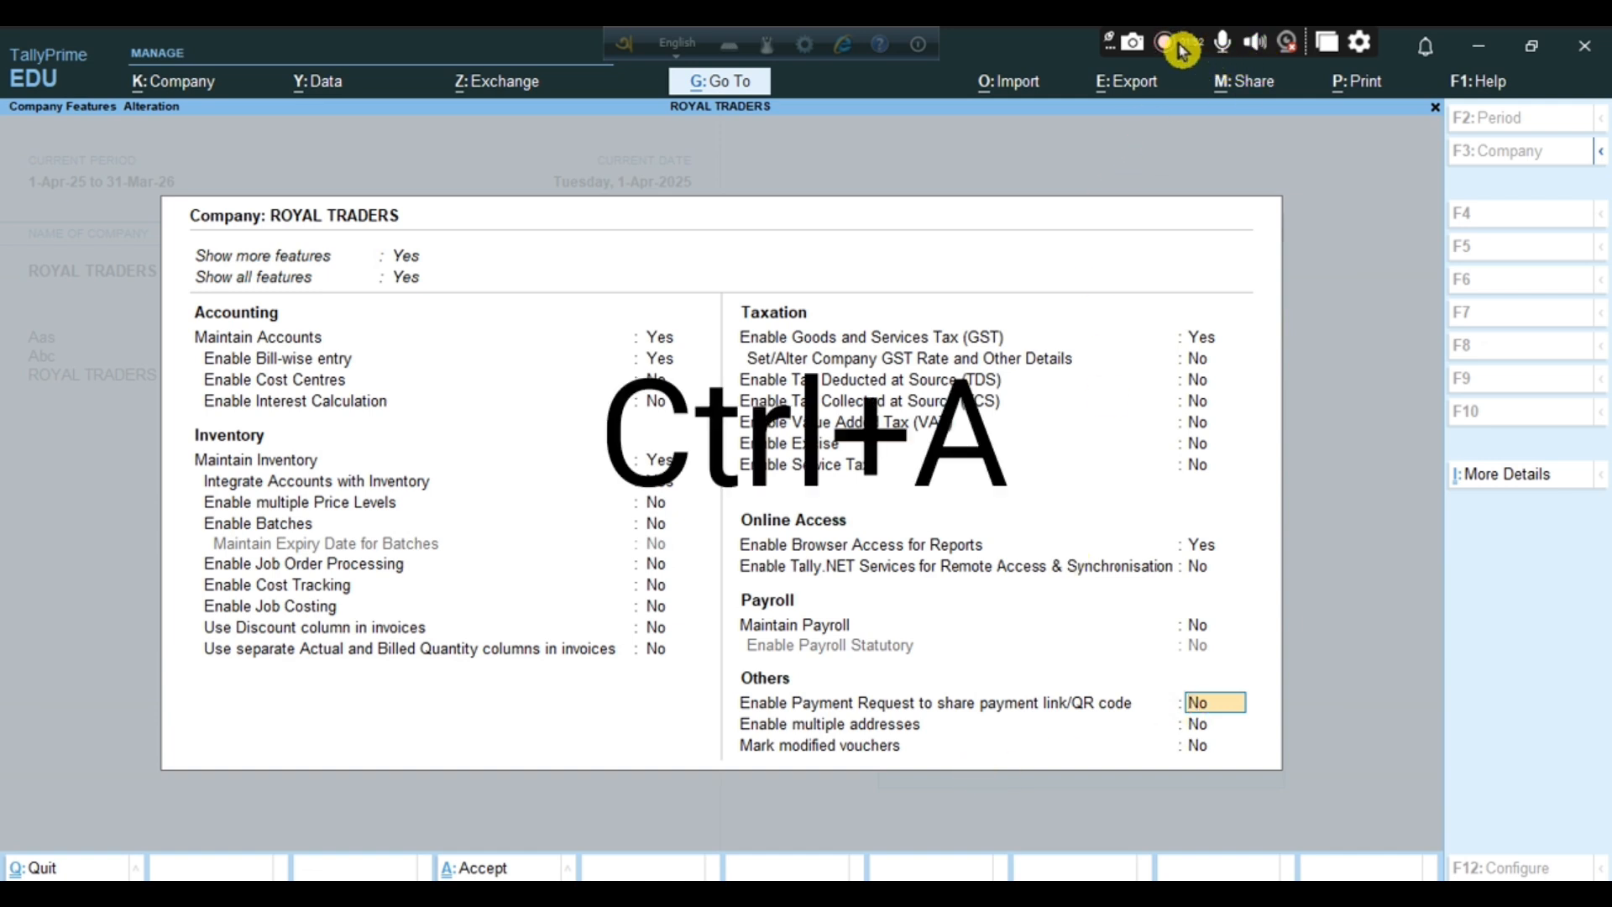